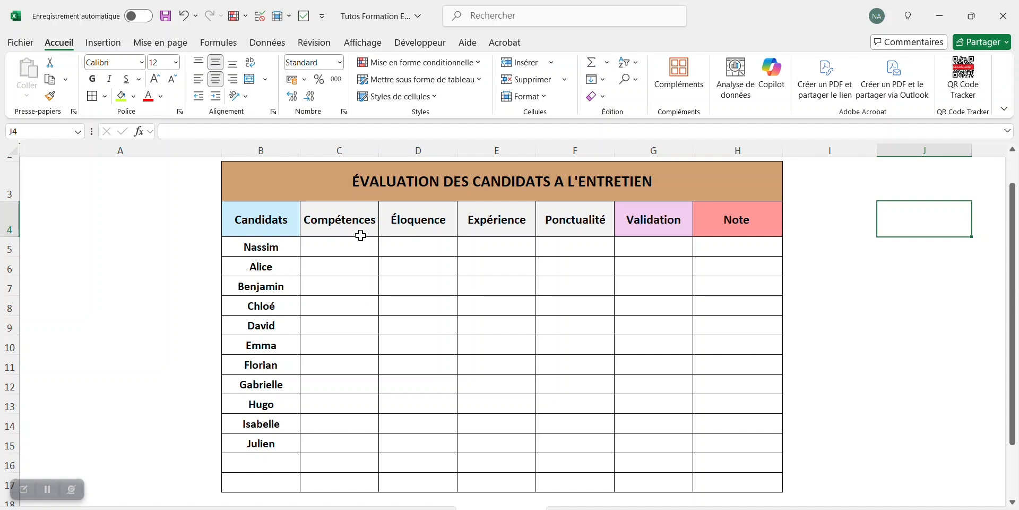
{"action": "left_click", "coordinate": [359, 232]}
{"action": "left_click", "coordinate": [420, 225]}
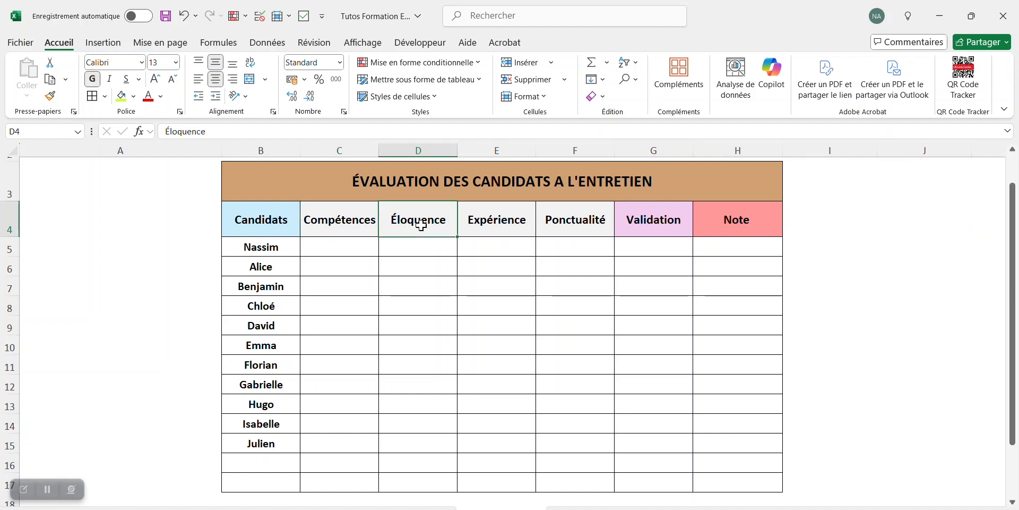
{"action": "left_click", "coordinate": [484, 231]}
{"action": "left_click", "coordinate": [561, 232]}
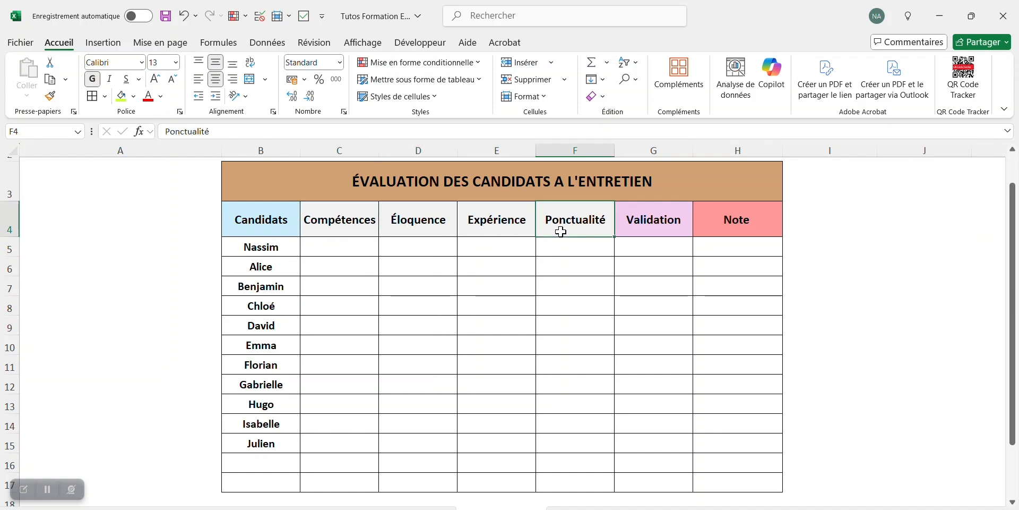
{"action": "left_click", "coordinate": [880, 268]}
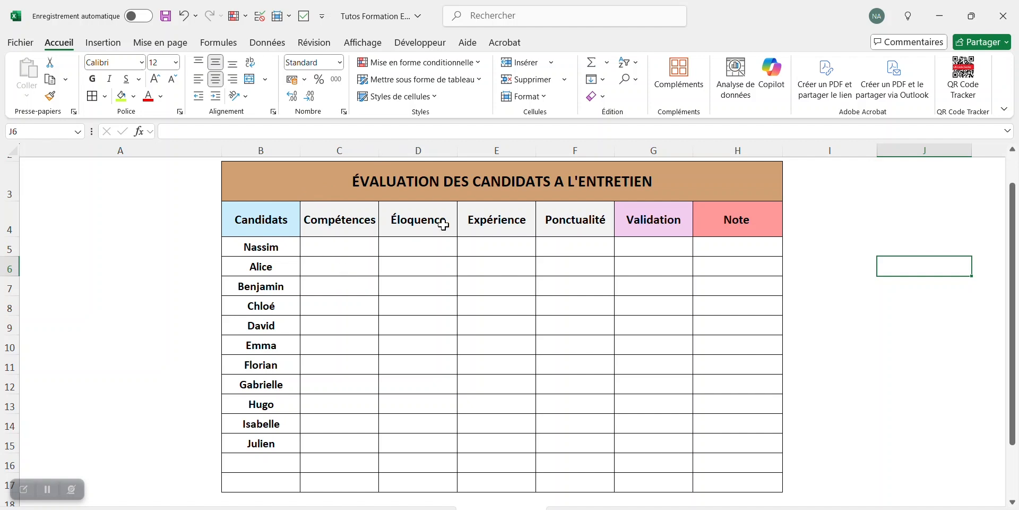
Insert checkboxes in C5:F17, covering the Compétences, Éloquence, Expérience and Ponctualité columns
{"action": "left_click", "coordinate": [330, 240]}
{"action": "left_click_drag", "start_coordinate": [330, 240], "coordinate": [541, 473]}
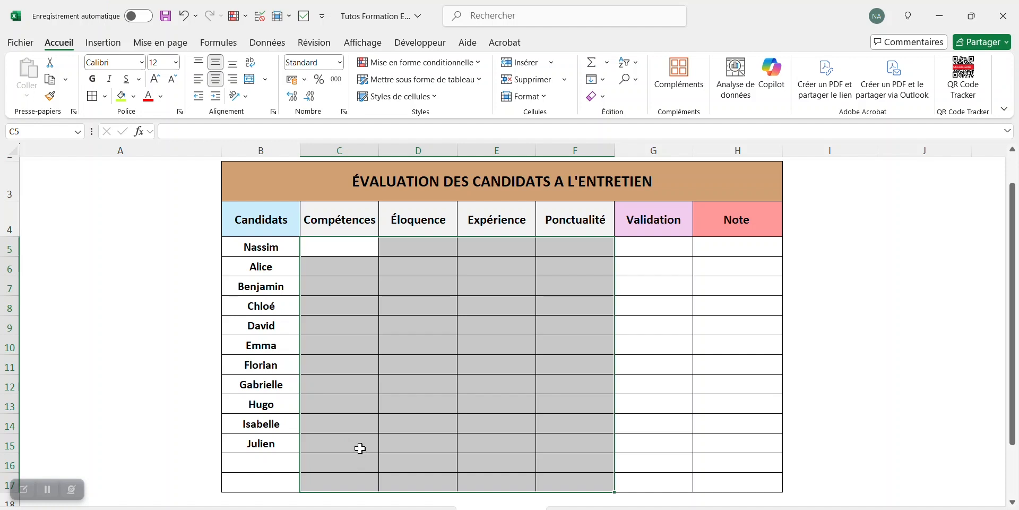
{"action": "left_click", "coordinate": [104, 43]}
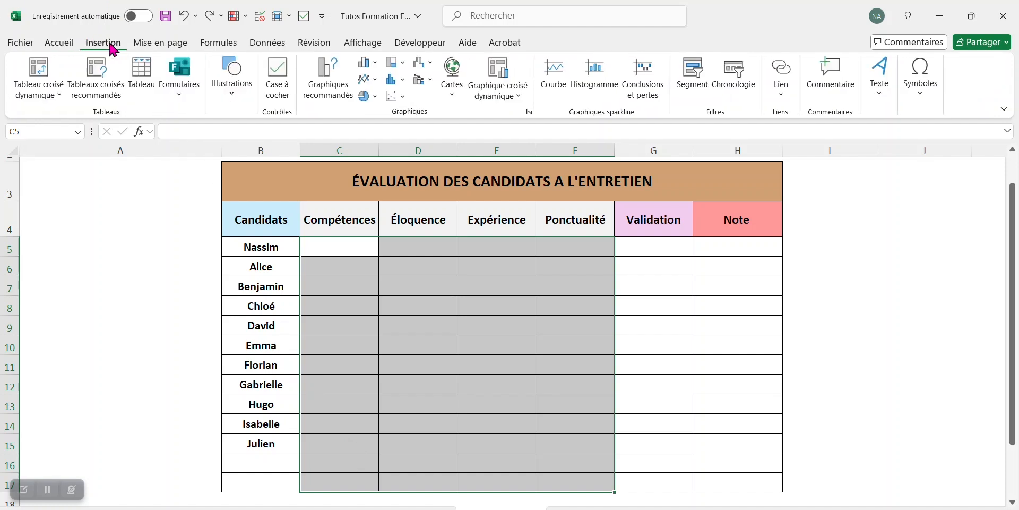
{"action": "left_click", "coordinate": [280, 79]}
{"action": "left_click", "coordinate": [831, 266]}
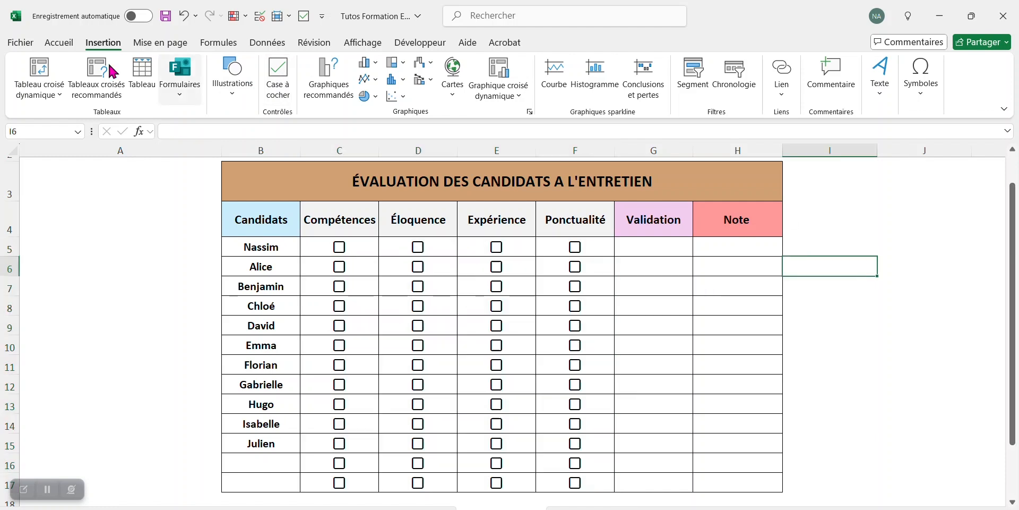
Insert checkboxes in the Validation column, cells G5:G17
{"action": "left_click", "coordinate": [68, 43]}
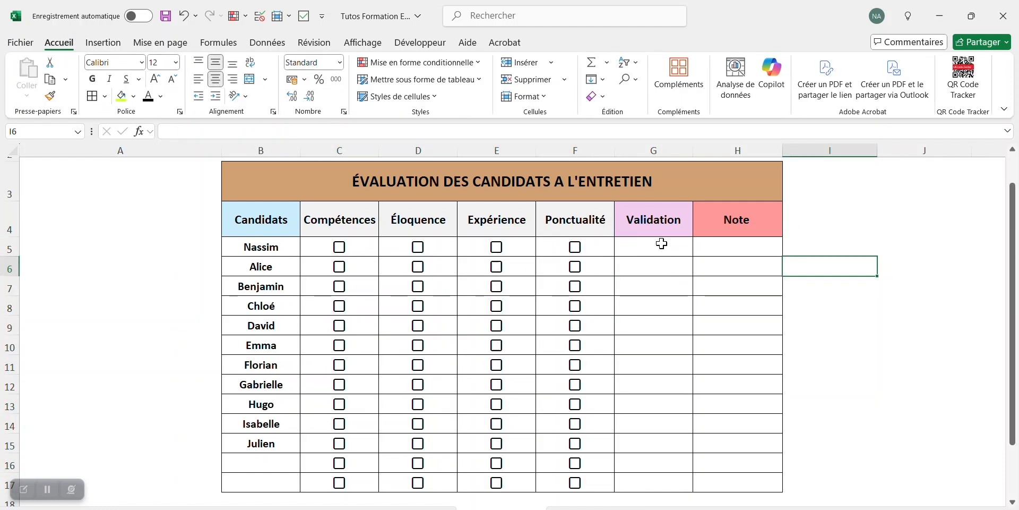
{"action": "left_click_drag", "start_coordinate": [662, 243], "coordinate": [651, 484]}
{"action": "left_click", "coordinate": [847, 251]}
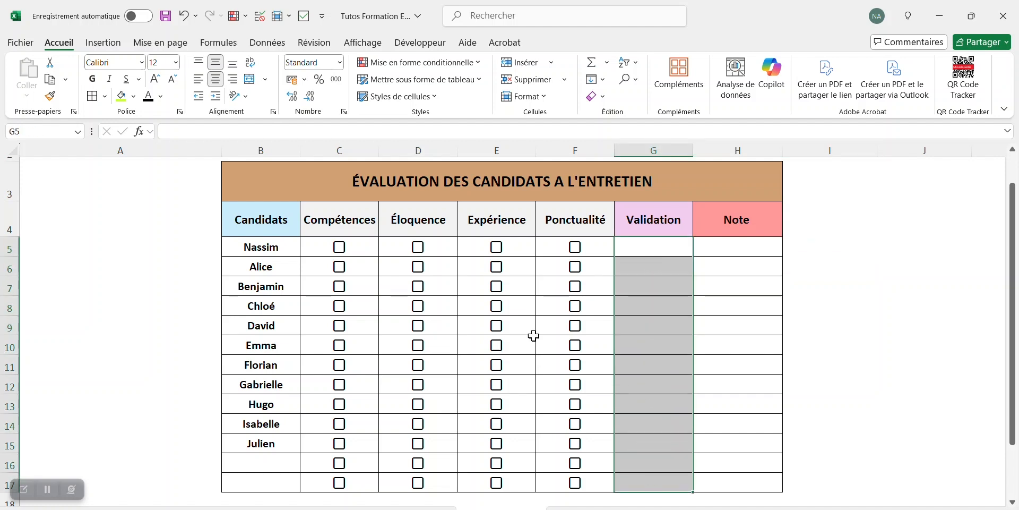
{"action": "left_click", "coordinate": [106, 43]}
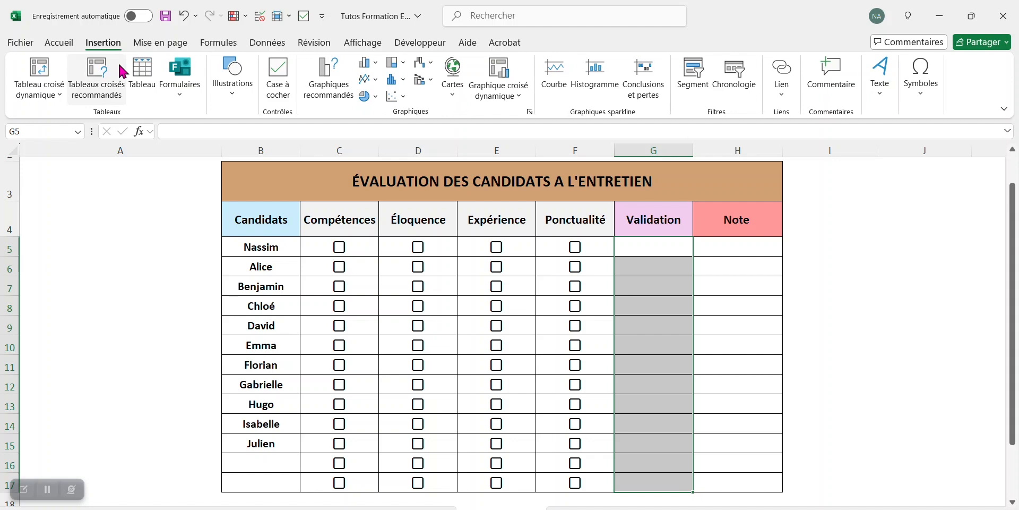
{"action": "left_click", "coordinate": [278, 72]}
{"action": "left_click", "coordinate": [956, 324]}
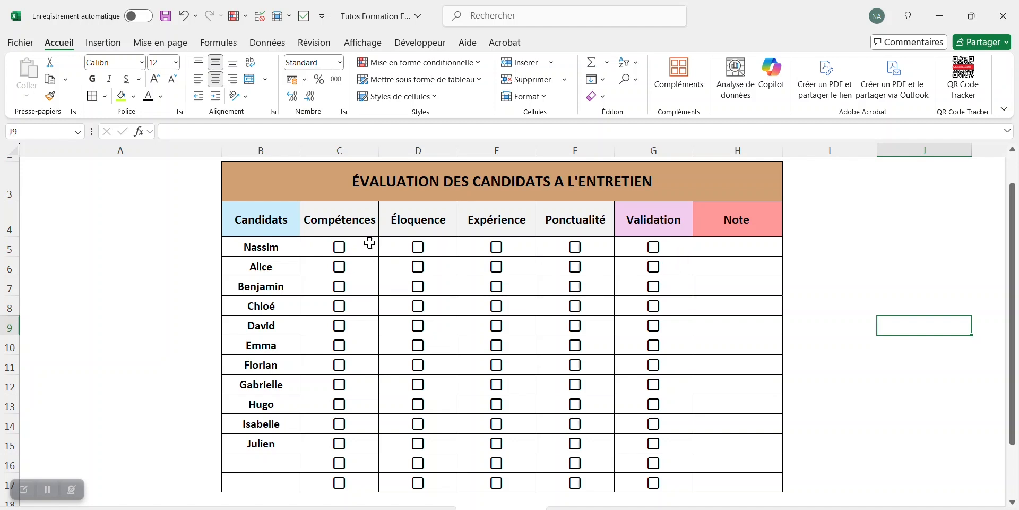
Recolour the checkboxes of the four criteria columns, C5:F17, with a medium grey theme font colour
{"action": "left_click_drag", "start_coordinate": [350, 242], "coordinate": [578, 485]}
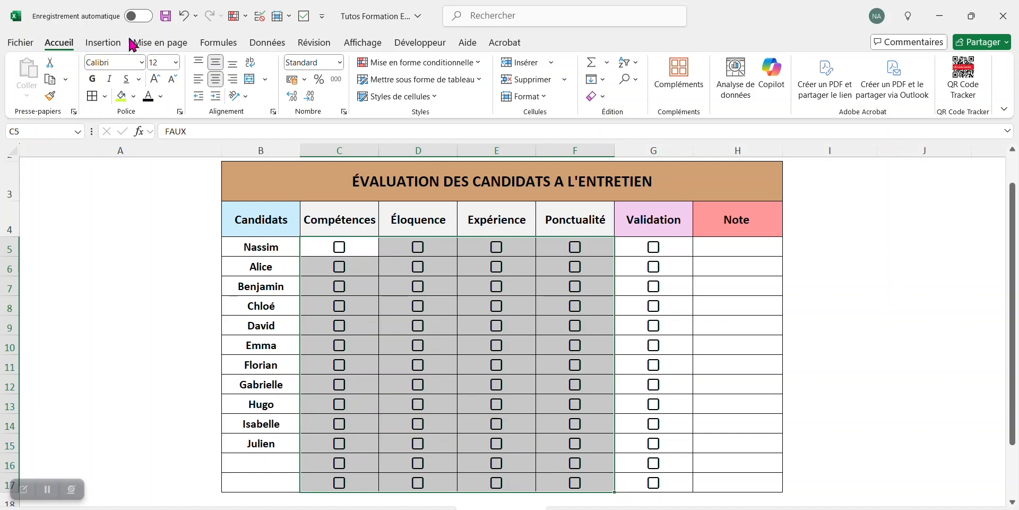
{"action": "left_click", "coordinate": [161, 97]}
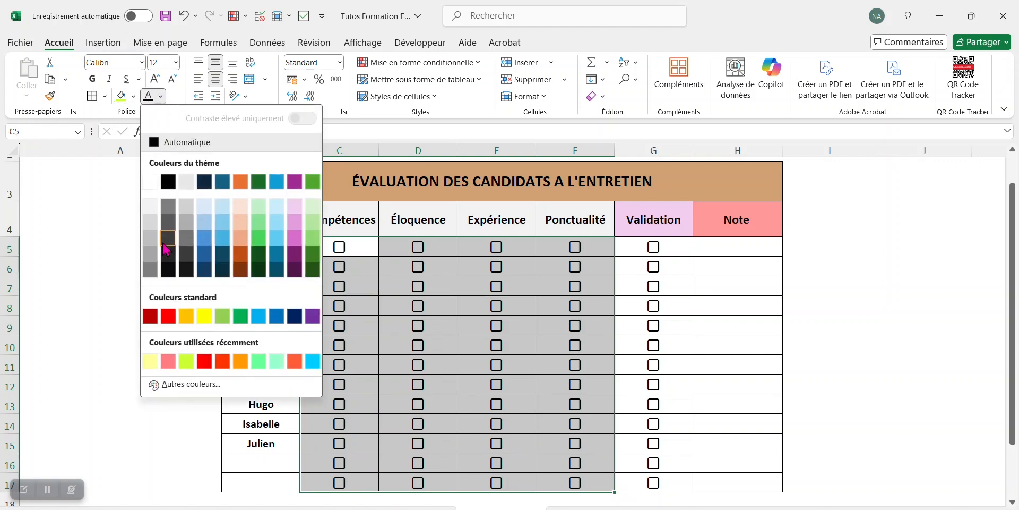
{"action": "left_click", "coordinate": [151, 239]}
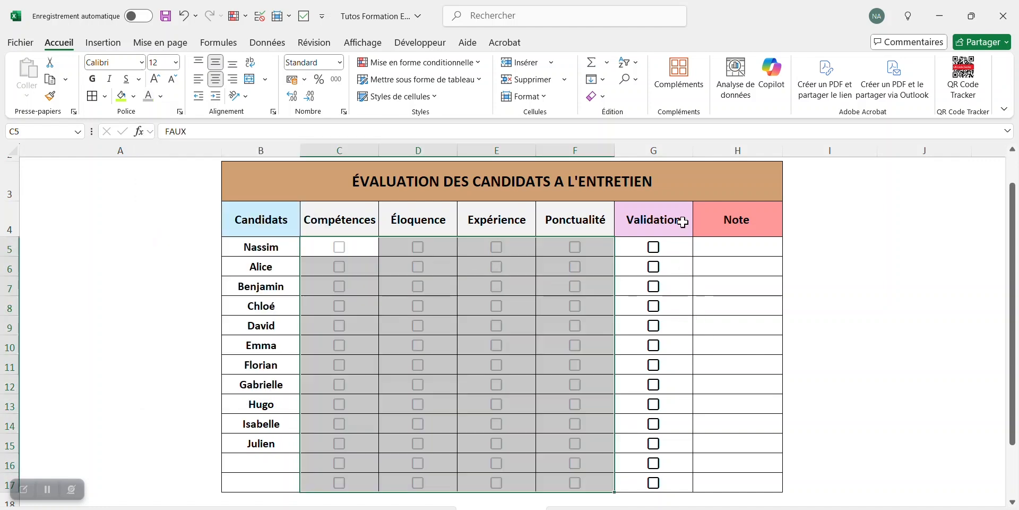
{"action": "left_click", "coordinate": [161, 96]}
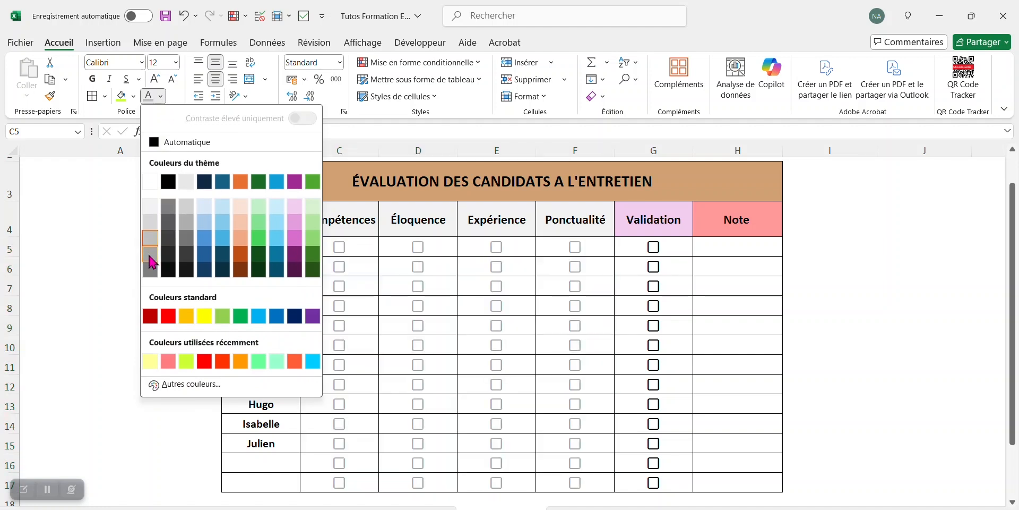
{"action": "left_click", "coordinate": [150, 261]}
Begin the Note formula in H5 with =SI(G5=FAUX;""; so it stays blank while Validation is unchecked
{"action": "left_click", "coordinate": [747, 249]}
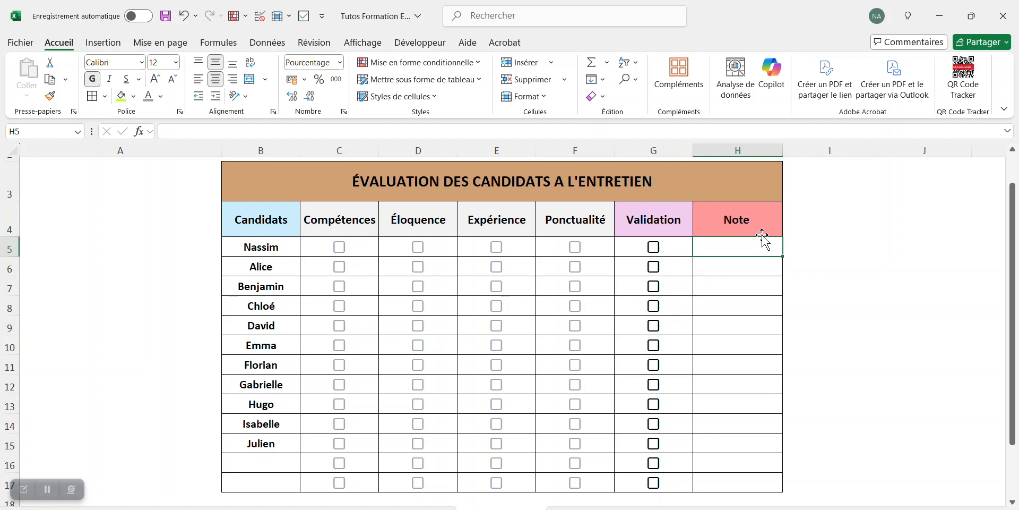
{"action": "left_click", "coordinate": [855, 255]}
{"action": "left_click", "coordinate": [728, 245]}
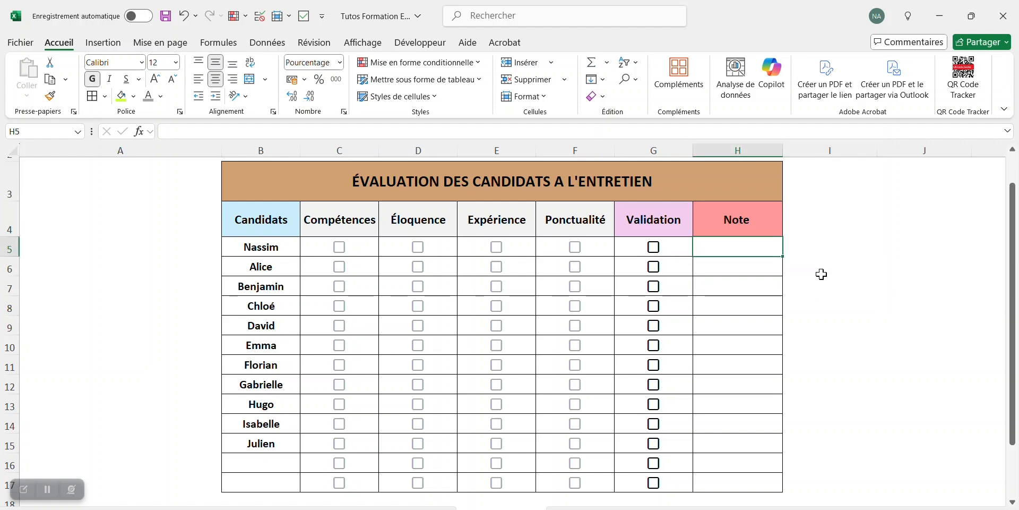
{"action": "left_click", "coordinate": [218, 128]}
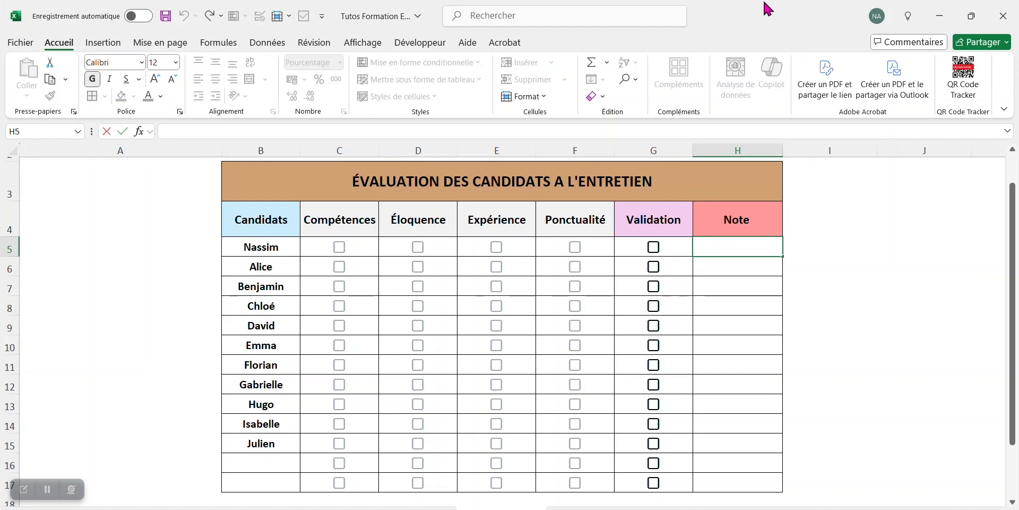
{"action": "type", "text": "=si("}
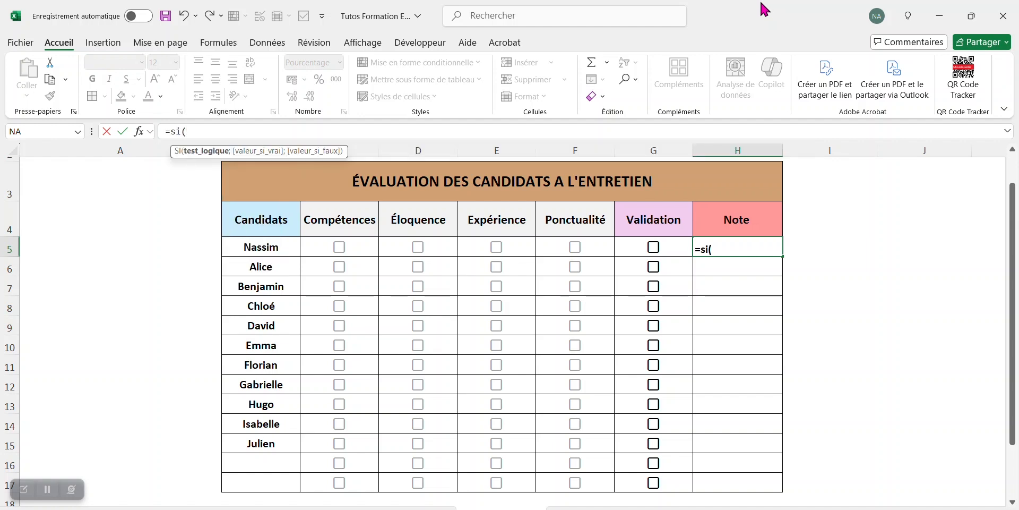
{"action": "left_click", "coordinate": [674, 246]}
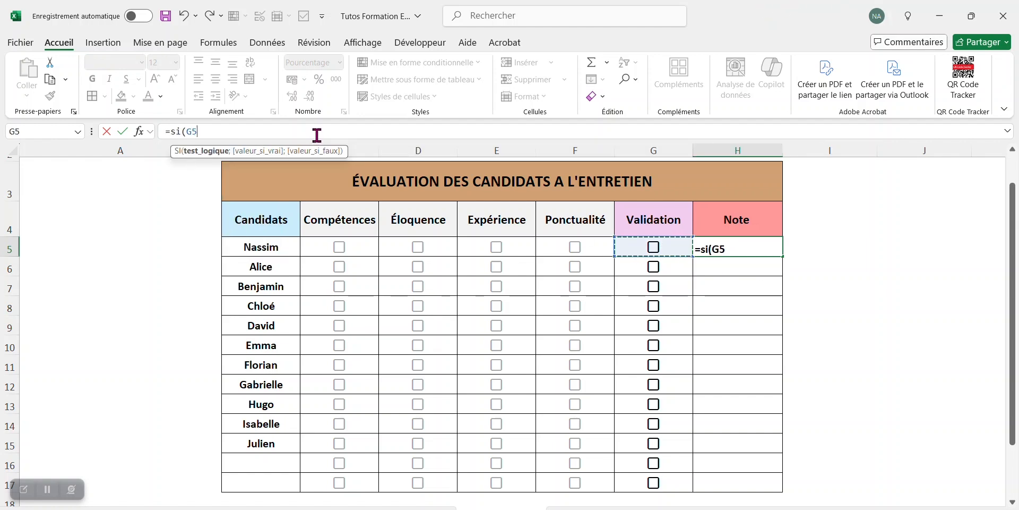
{"action": "type", "text": "faux"}
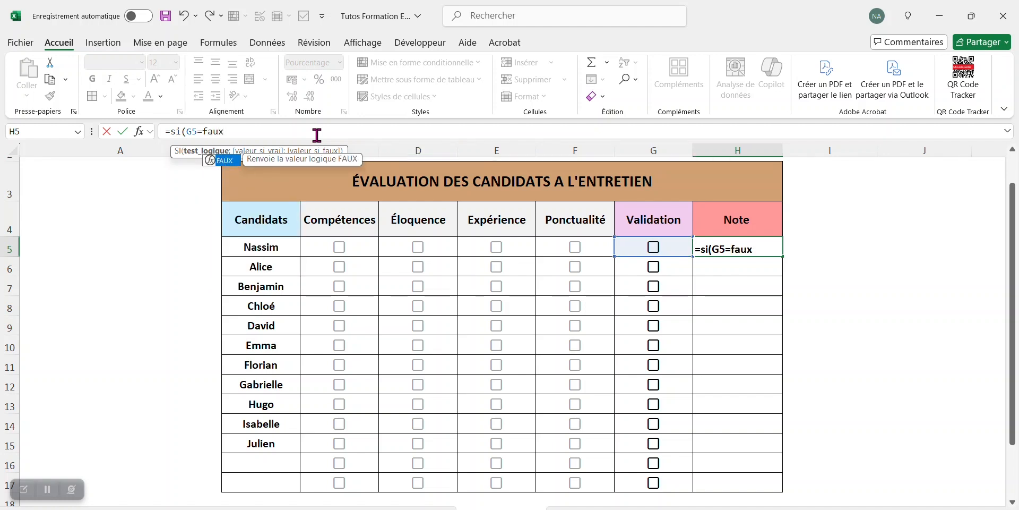
{"action": "type", "text": ";"}
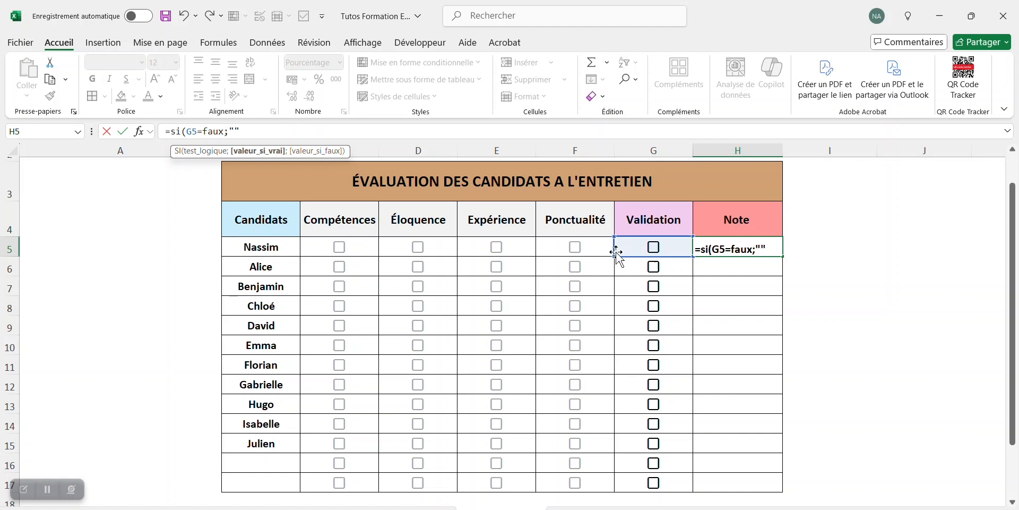
{"action": "type", "text": ";"}
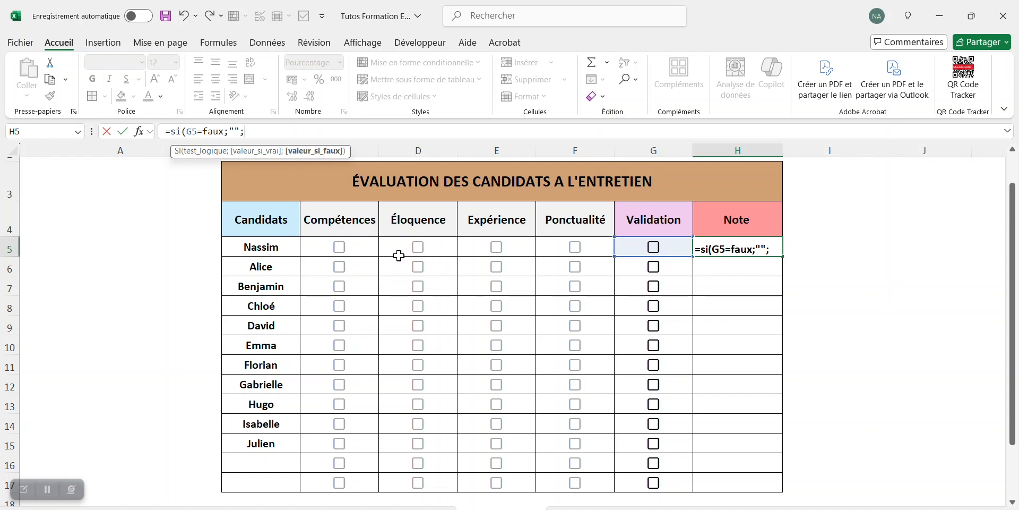
Complete the H5 formula with NB.SI(C5:F5;"=vrai")/4) as the value when Validation is checked, and enter it
{"action": "type", "text": "nb"}
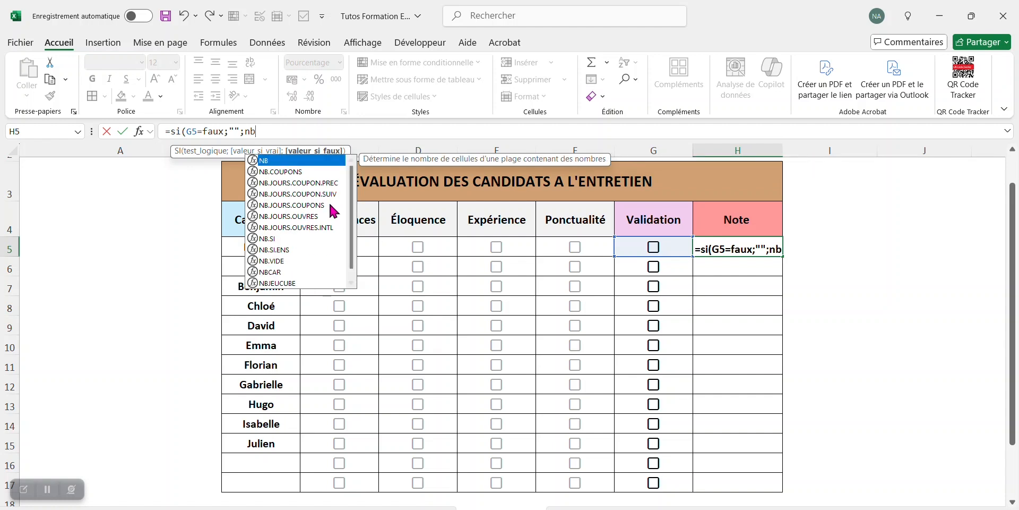
{"action": "left_click", "coordinate": [285, 240]}
{"action": "double_click", "coordinate": [285, 240]}
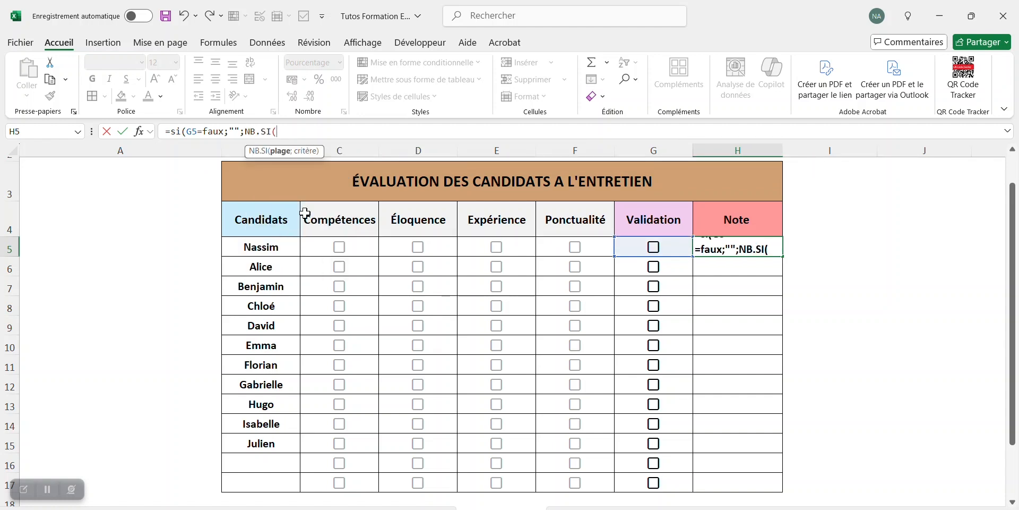
{"action": "left_click", "coordinate": [313, 248]}
{"action": "left_click_drag", "start_coordinate": [368, 247], "coordinate": [586, 245]}
{"action": "type", "text": ";"}
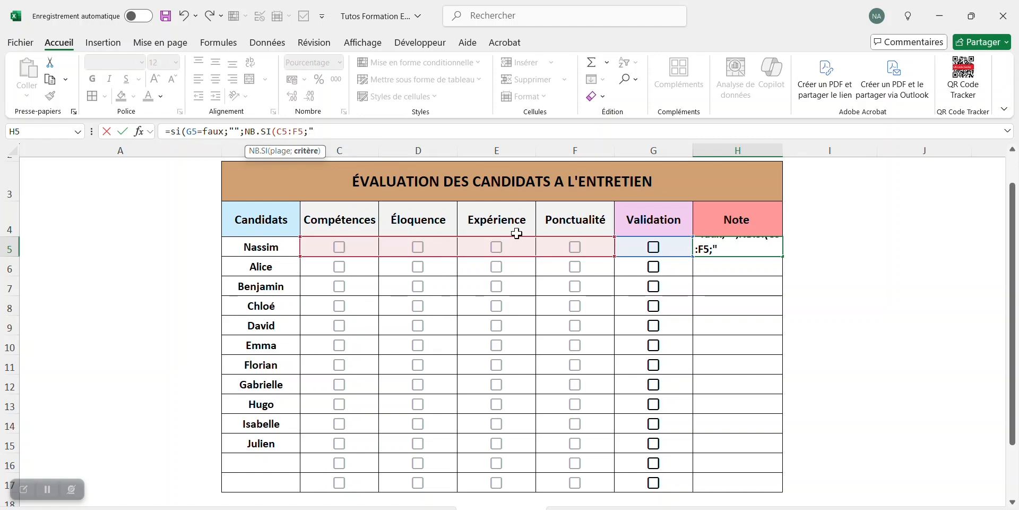
{"action": "type", "text": "rao"}
{"action": "key", "text": "BackSpace"}
{"action": "type", "text": "i\")/4"}
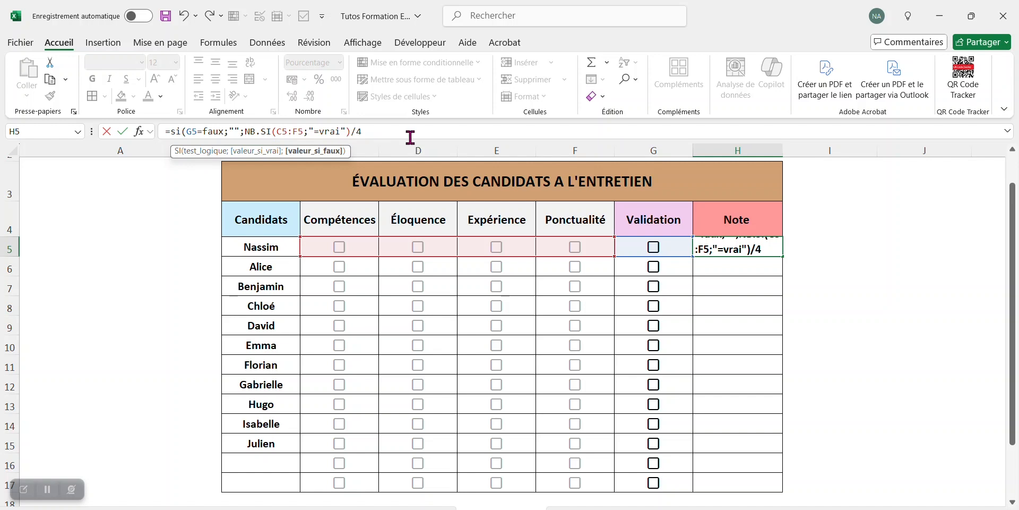
{"action": "type", "text": ")"}
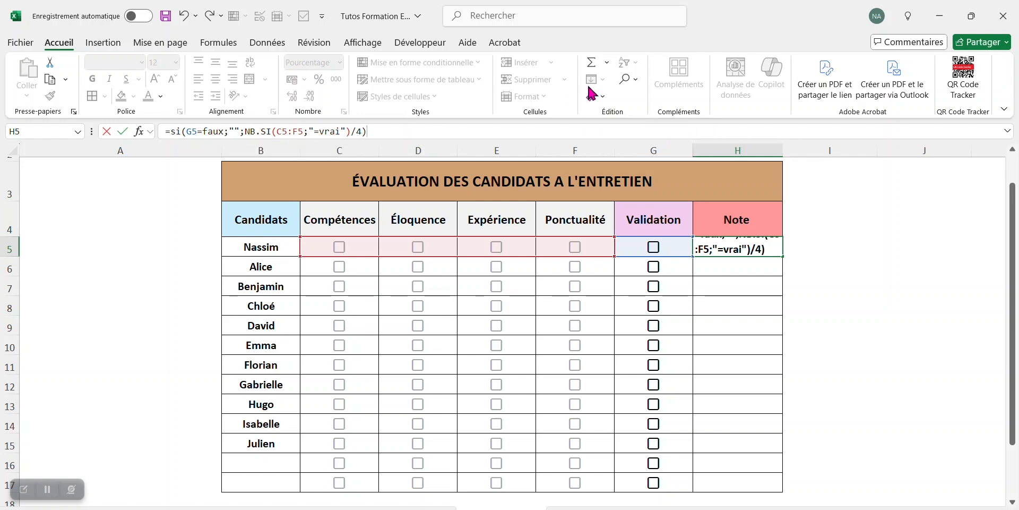
{"action": "key", "text": "Return"}
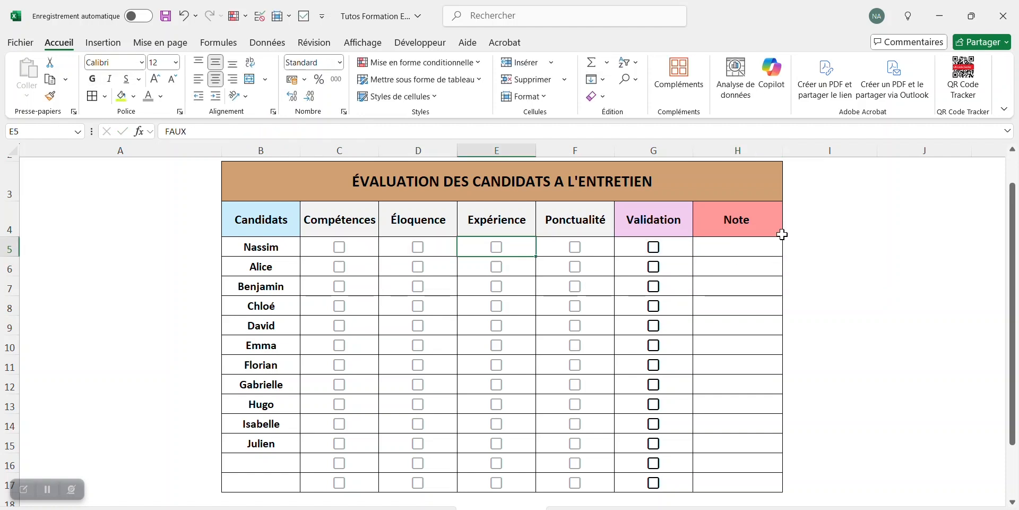
Check Compétences, Éloquence, Expérience and Validation for the candidate in row 5 to test the Note formula
{"action": "left_click", "coordinate": [340, 248]}
{"action": "left_click", "coordinate": [418, 249]}
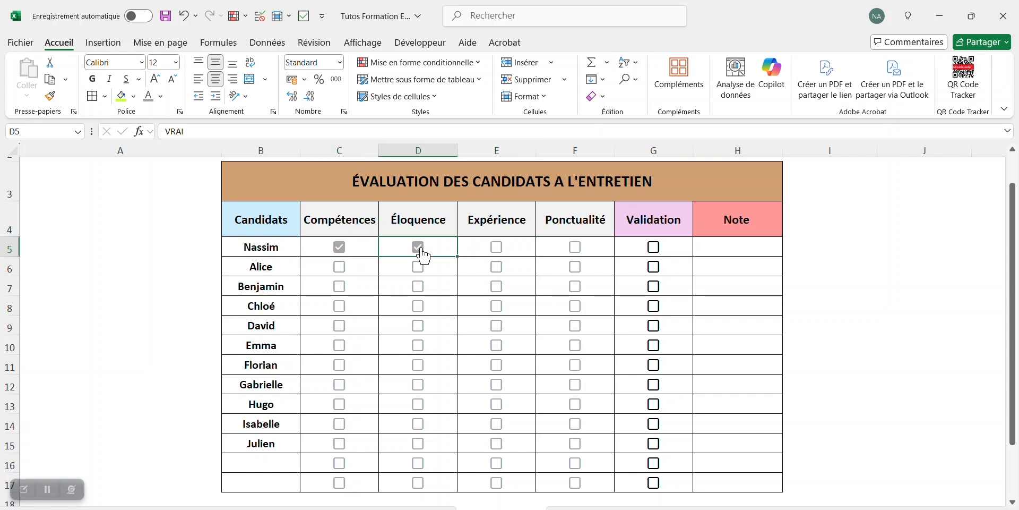
{"action": "left_click", "coordinate": [497, 248]}
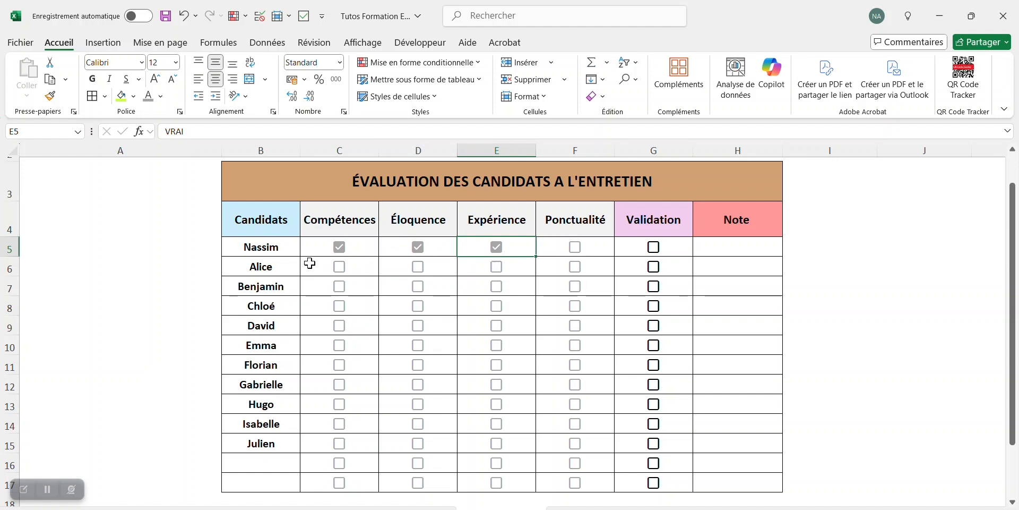
{"action": "left_click", "coordinate": [653, 246]}
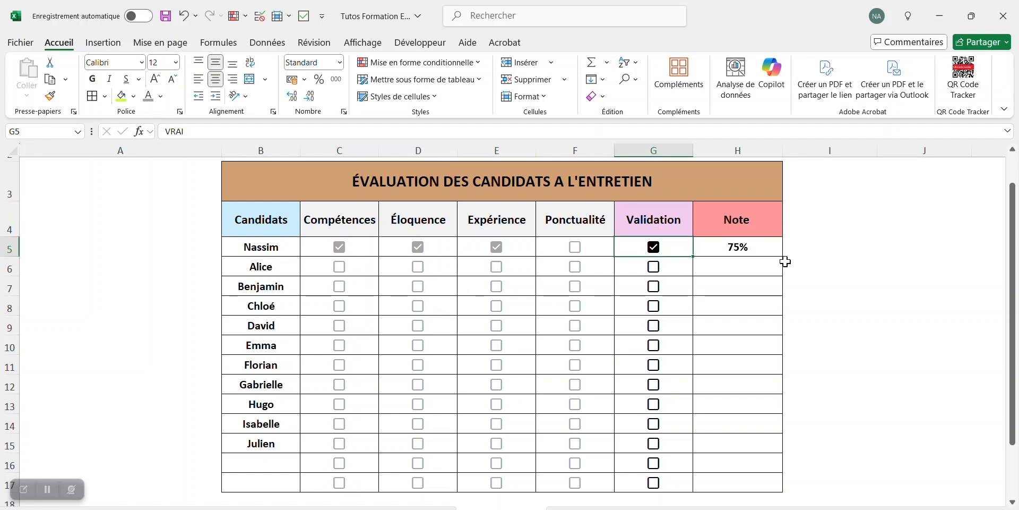
Copy the Note formula from H5 down through H17 and inspect the copy in H6
{"action": "left_click", "coordinate": [756, 256]}
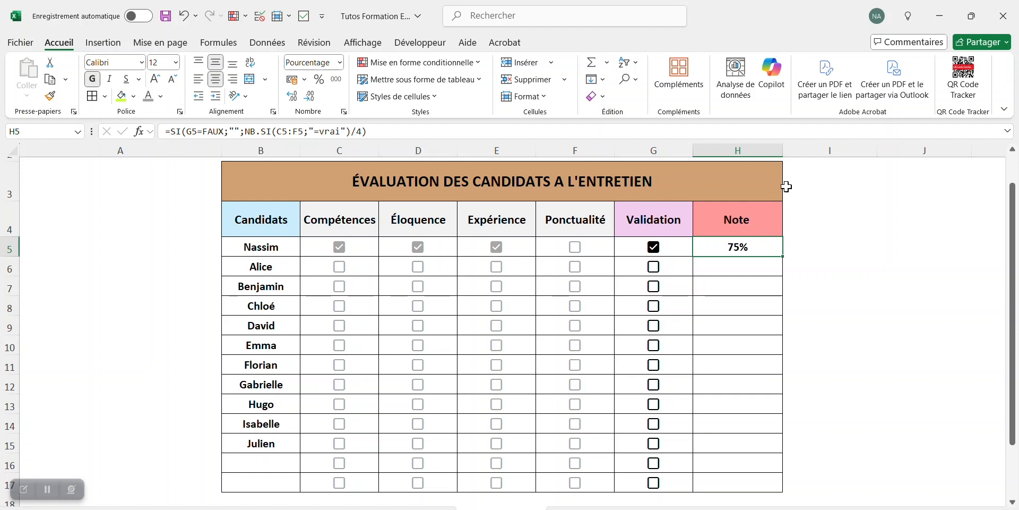
{"action": "left_click_drag", "start_coordinate": [781, 256], "coordinate": [788, 490]}
{"action": "left_click", "coordinate": [773, 265]}
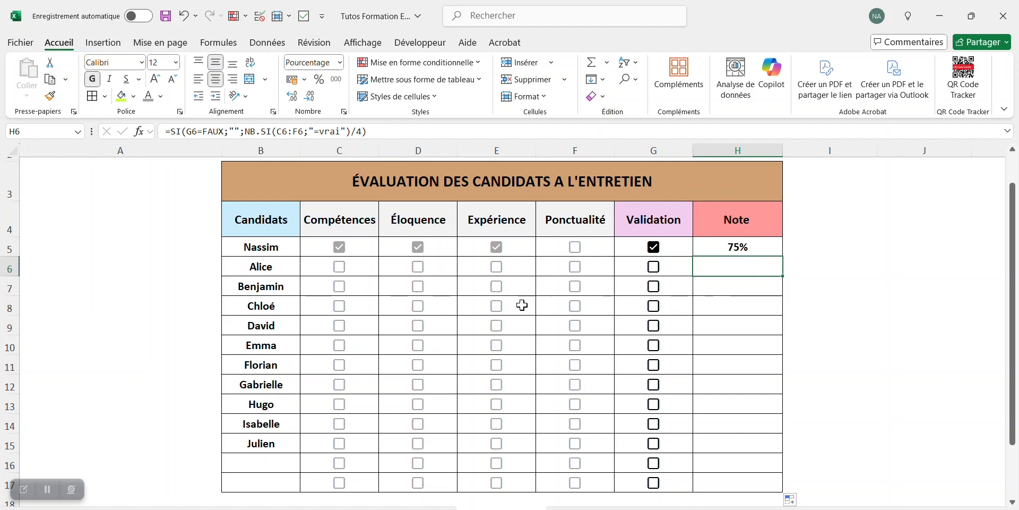
Check Compétences, Éloquence, Expérience and Ponctualité for the candidate in row 6
{"action": "left_click", "coordinate": [340, 272]}
{"action": "left_click", "coordinate": [339, 267]}
{"action": "left_click", "coordinate": [418, 266]}
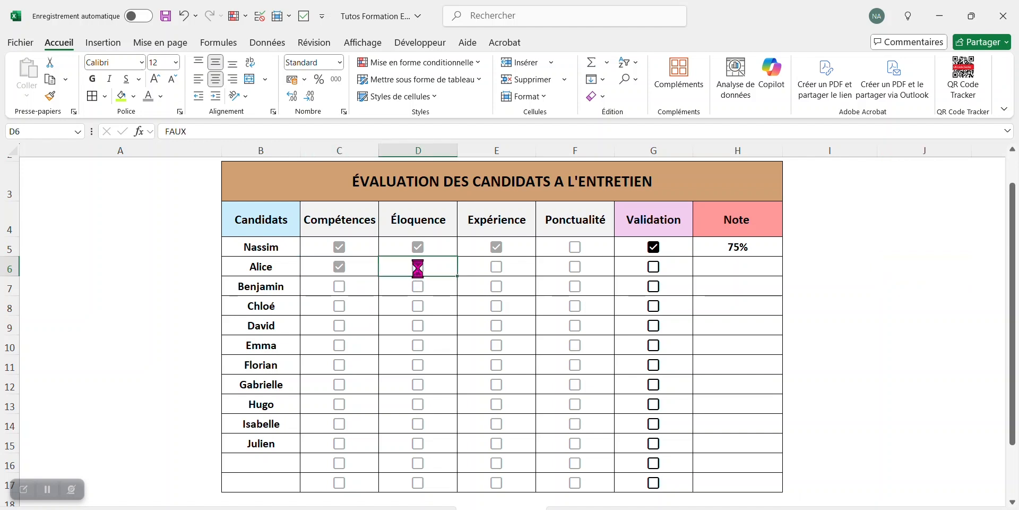
{"action": "left_click", "coordinate": [496, 267]}
{"action": "left_click", "coordinate": [581, 271]}
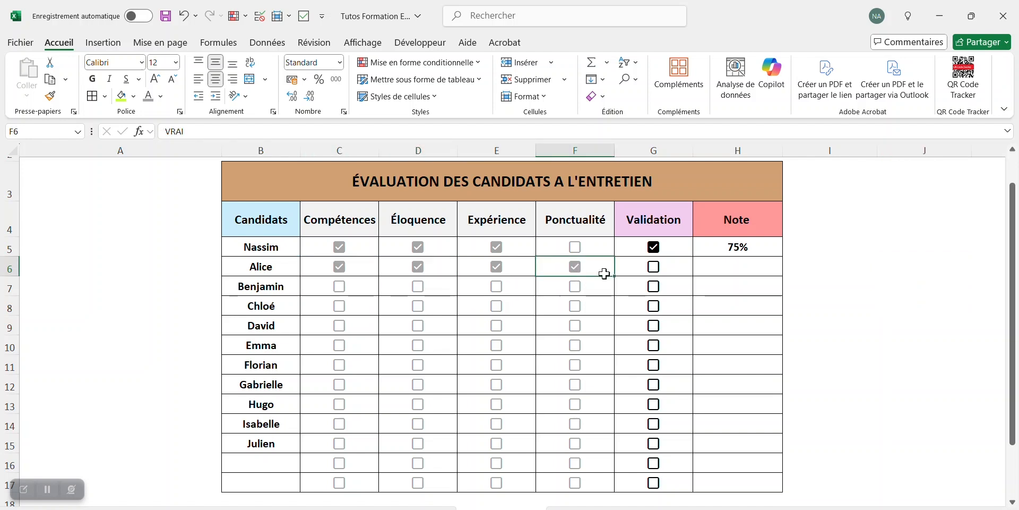
Check Validation in rows 6, 7 and 8, with Éloquence and Ponctualité also checked in row 7, to test the Note formula
{"action": "left_click", "coordinate": [653, 268]}
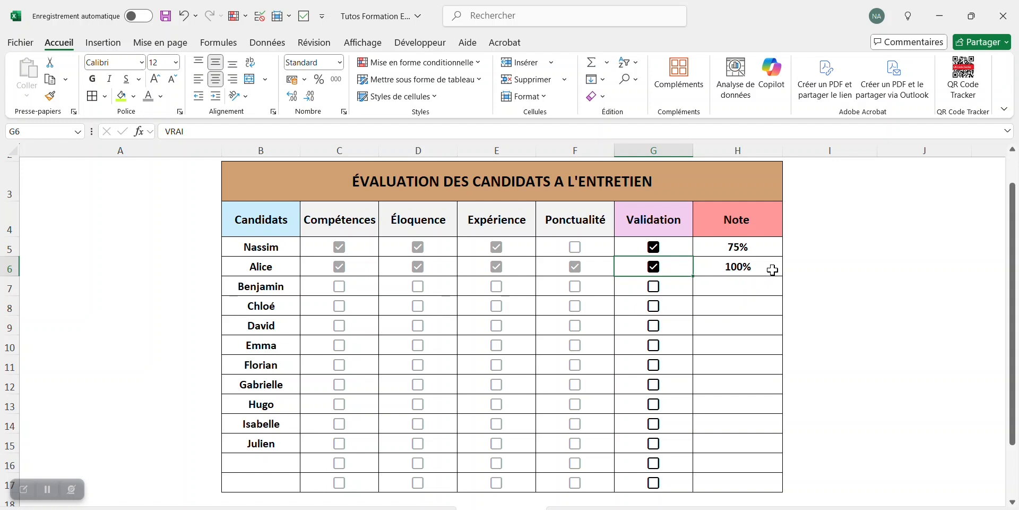
{"action": "left_click", "coordinate": [419, 289]}
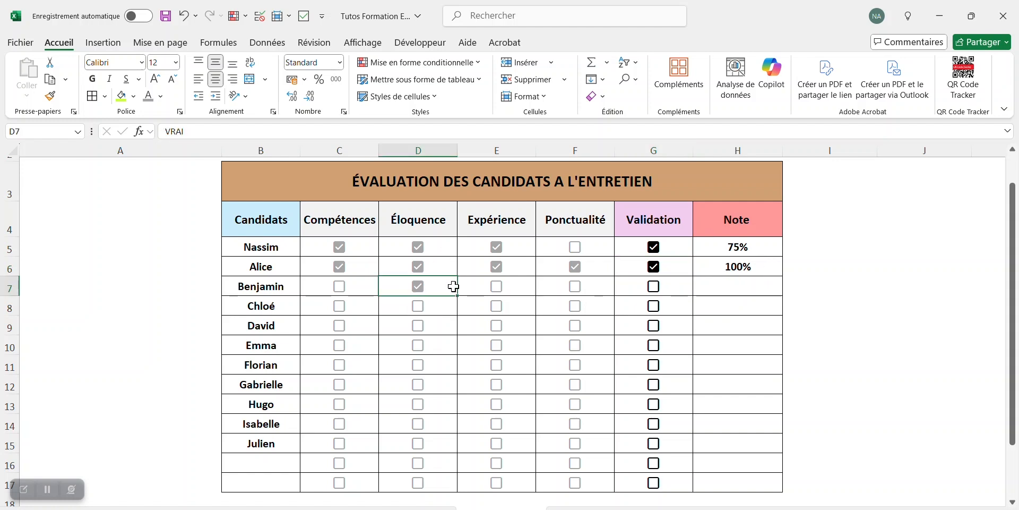
{"action": "left_click", "coordinate": [576, 289]}
{"action": "left_click", "coordinate": [655, 289]}
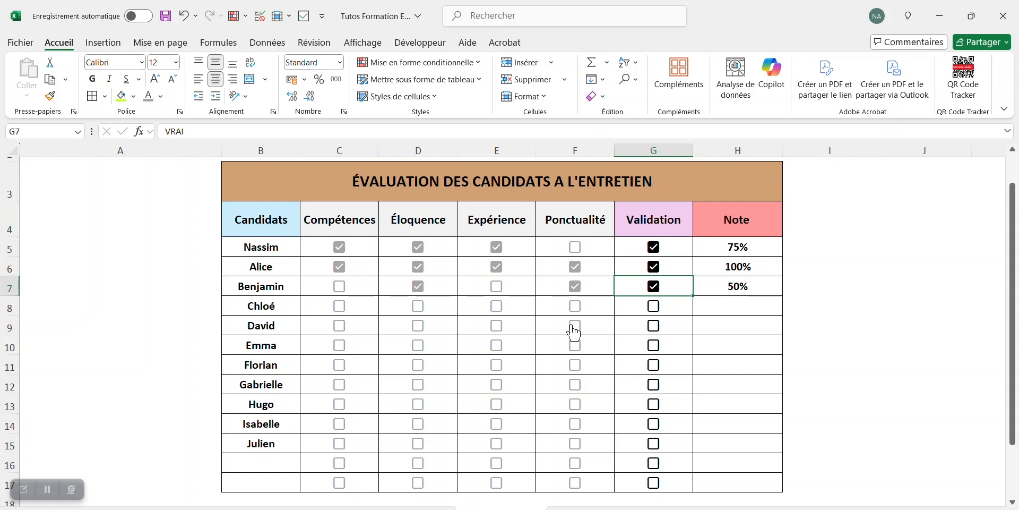
{"action": "left_click", "coordinate": [654, 308]}
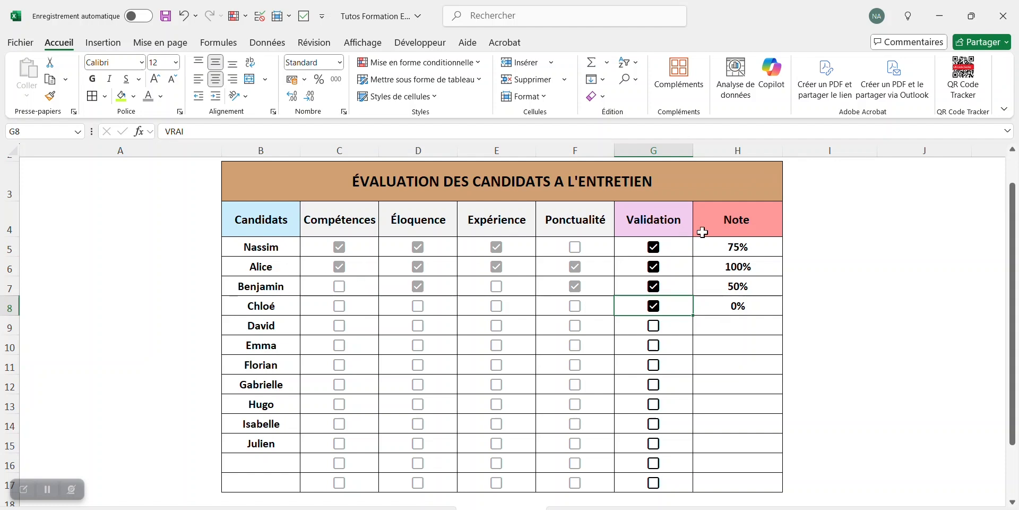
Start a new conditional formatting rule for the notes in H5:H17, using the Barre de données style
{"action": "left_click_drag", "start_coordinate": [754, 243], "coordinate": [741, 483]}
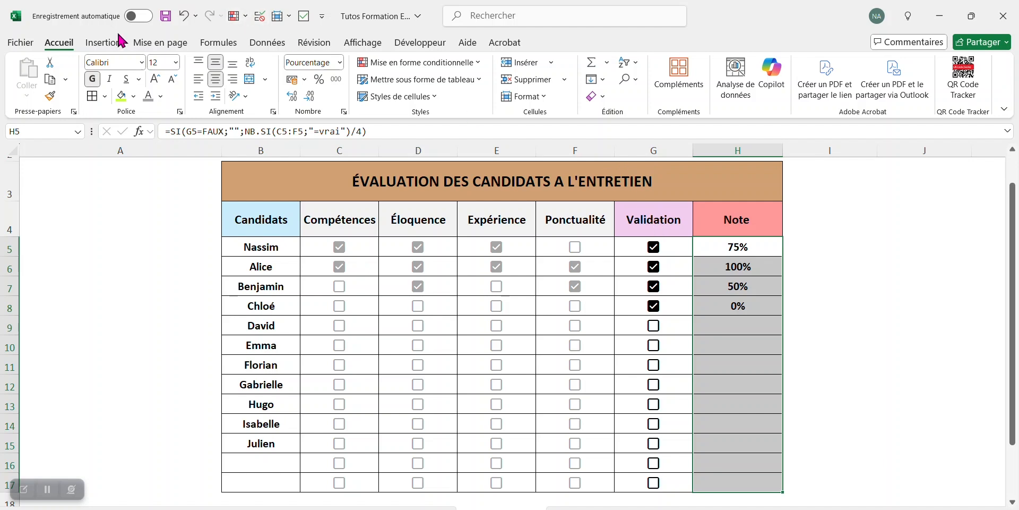
{"action": "left_click", "coordinate": [382, 62]}
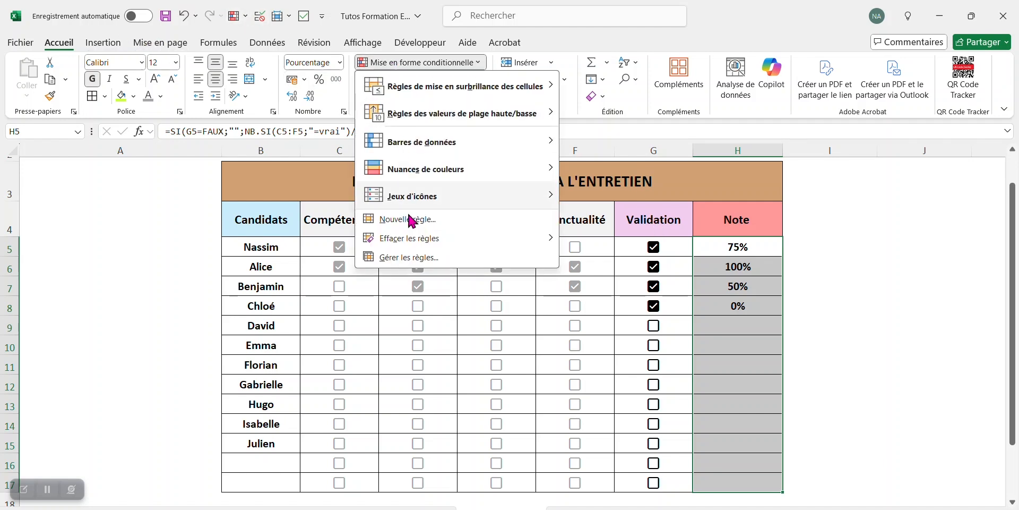
{"action": "left_click", "coordinate": [415, 221]}
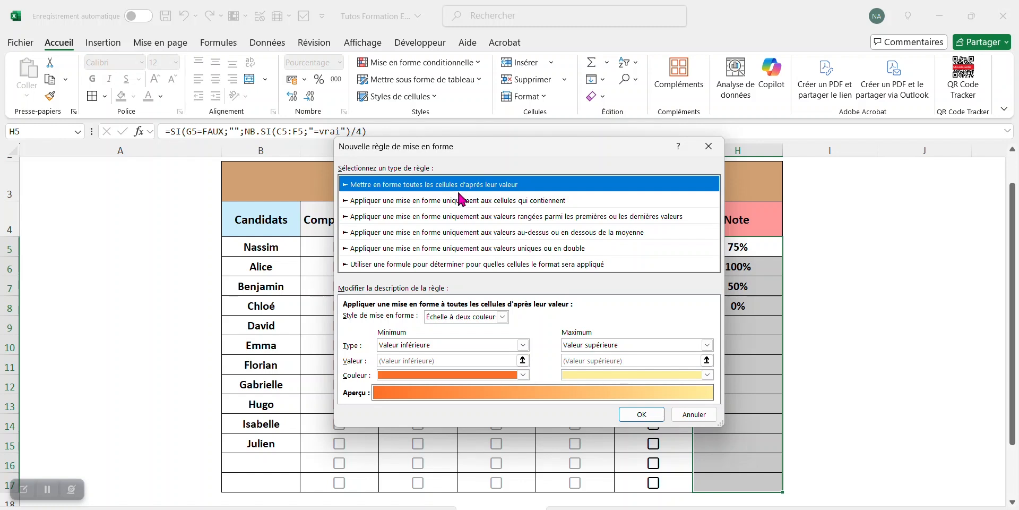
{"action": "left_click", "coordinate": [502, 317]}
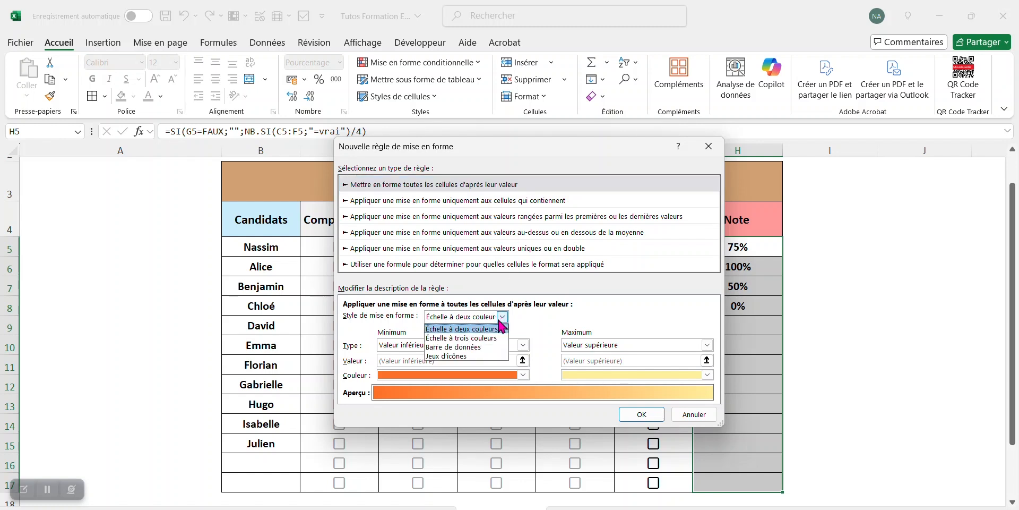
{"action": "left_click", "coordinate": [489, 346]}
Set the data bar's minimum to the Nombre type with value 0 and its maximum to Nombre with value 1
{"action": "left_click", "coordinate": [534, 345]}
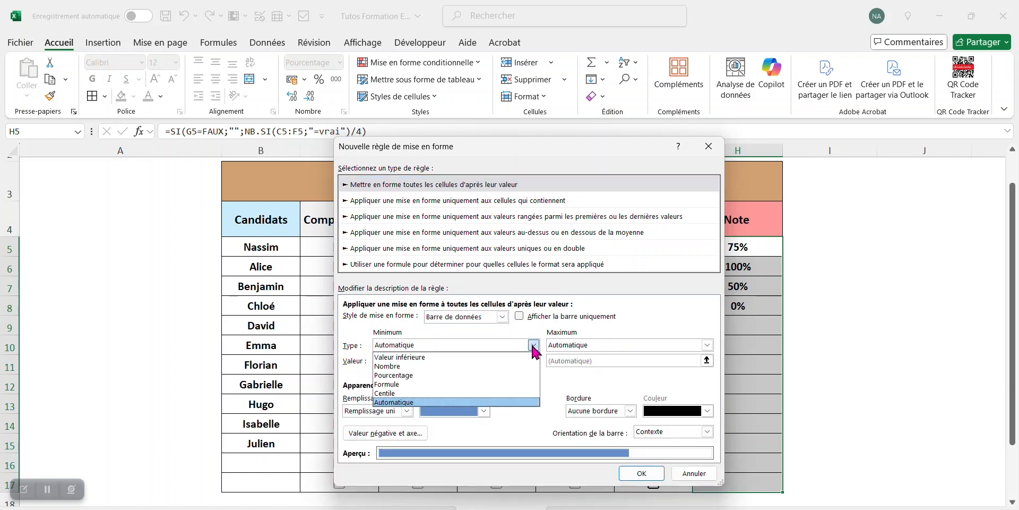
{"action": "left_click", "coordinate": [456, 366]}
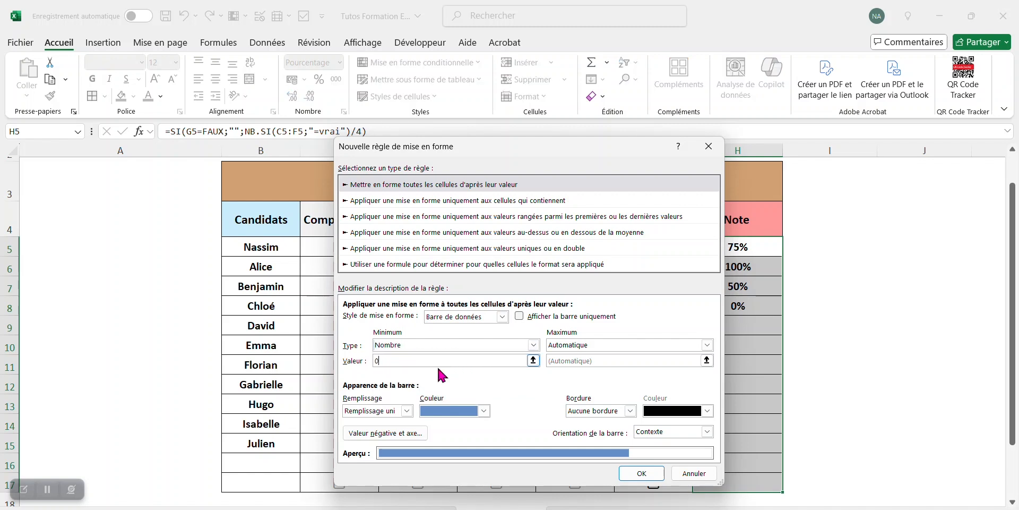
{"action": "left_click", "coordinate": [707, 345]}
{"action": "left_click", "coordinate": [639, 356]}
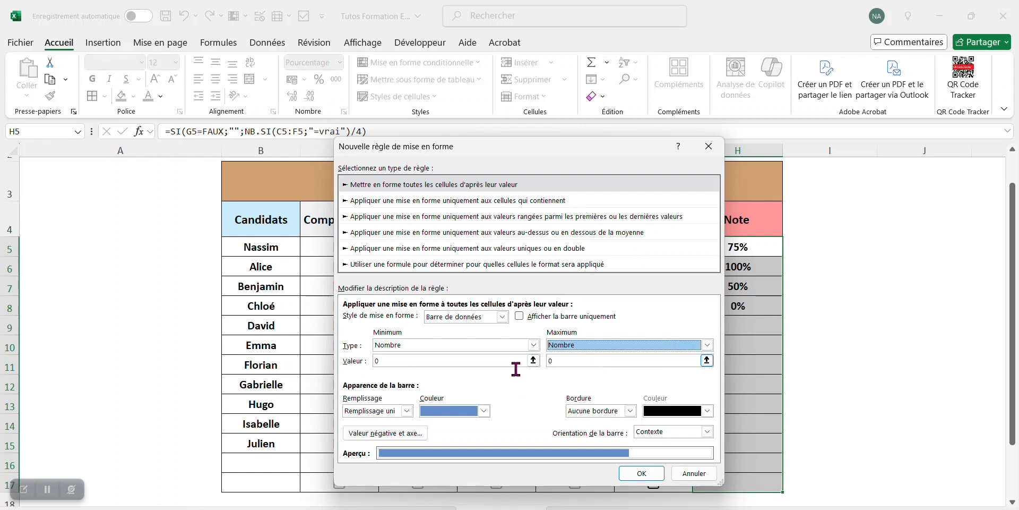
{"action": "left_click", "coordinate": [560, 362]}
{"action": "type", "text": "1"}
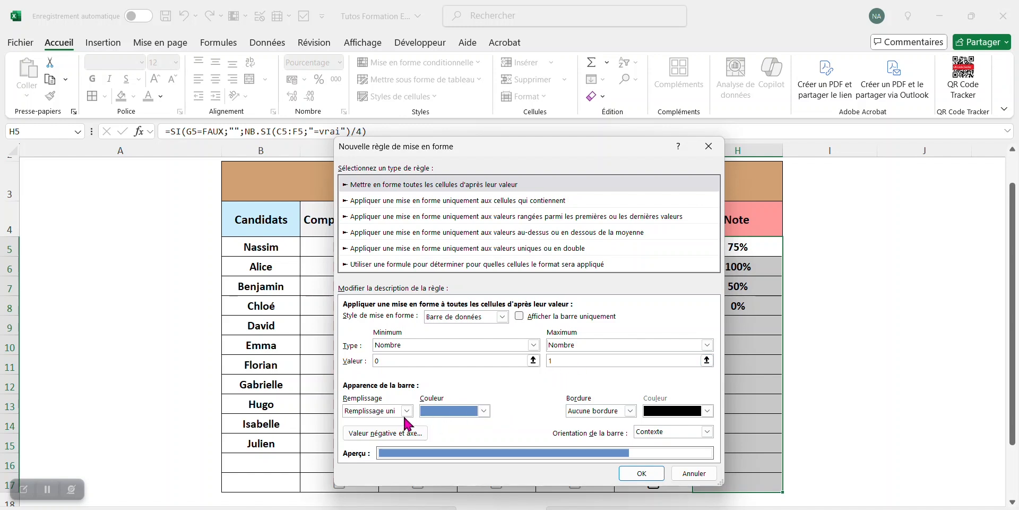
Choose a medium green from the standard colours for the data bars and apply the rule to the notes
{"action": "left_click", "coordinate": [483, 410]}
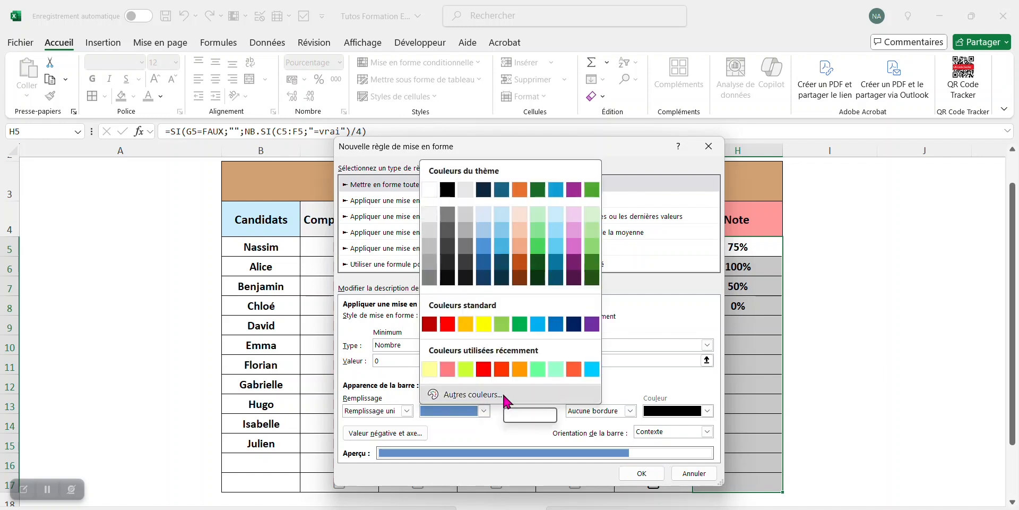
{"action": "left_click", "coordinate": [503, 394]}
{"action": "left_click", "coordinate": [442, 181]}
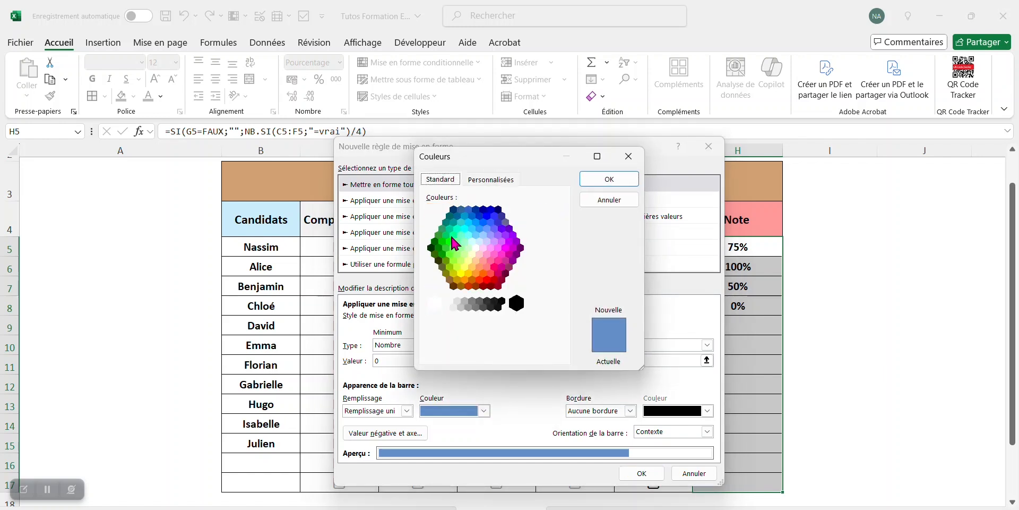
{"action": "left_click", "coordinate": [452, 235]}
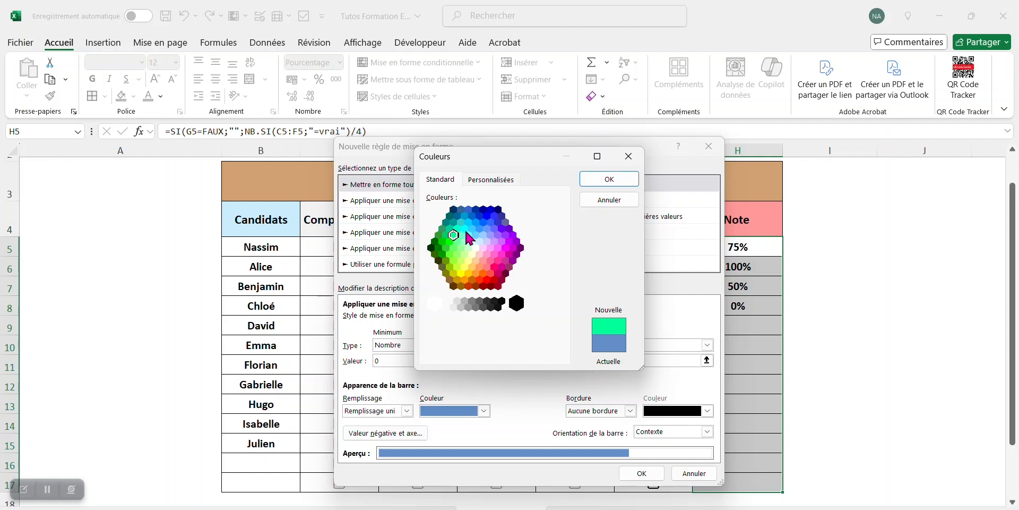
{"action": "left_click", "coordinate": [446, 234]}
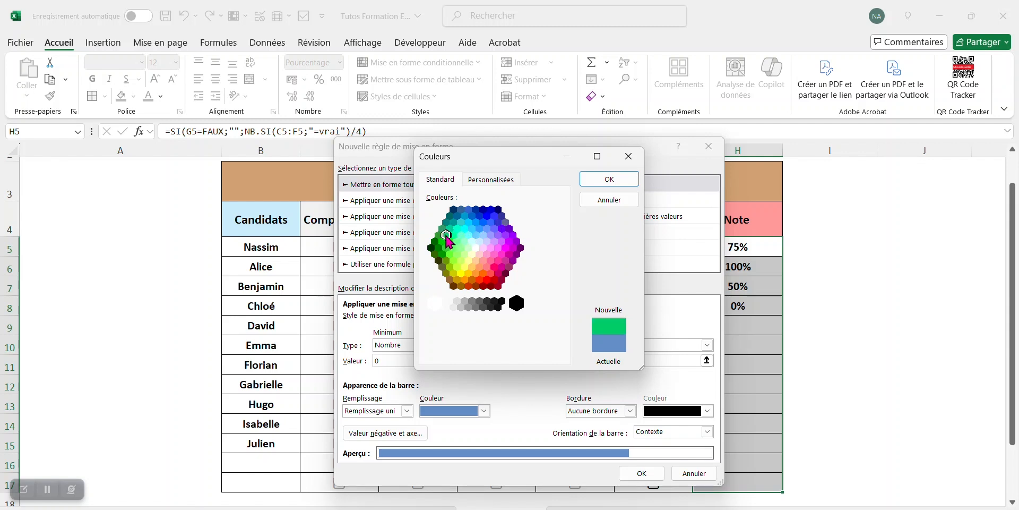
{"action": "left_click", "coordinate": [605, 179]}
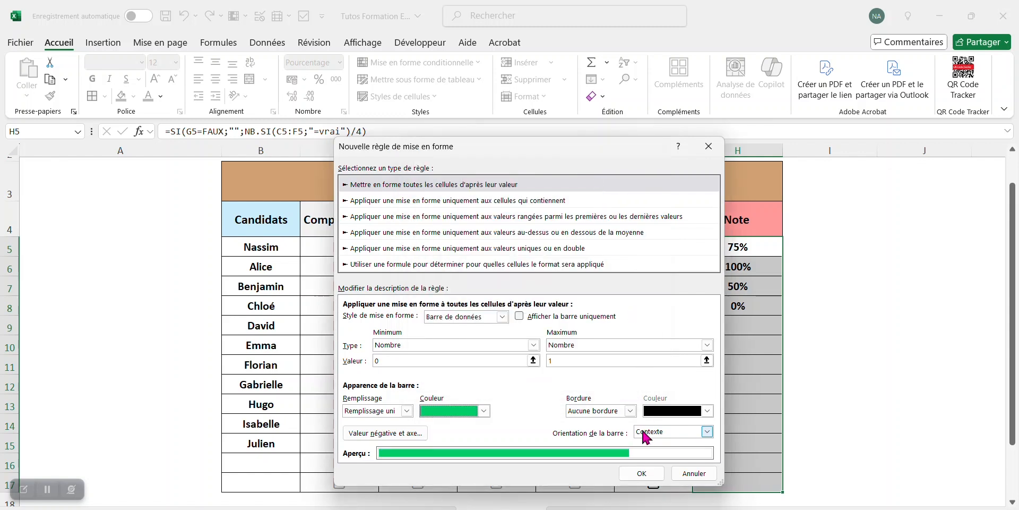
{"action": "left_click", "coordinate": [654, 470]}
Check Expérience and Validation for the candidate in row 9 to test the data bars
{"action": "left_click", "coordinate": [837, 346]}
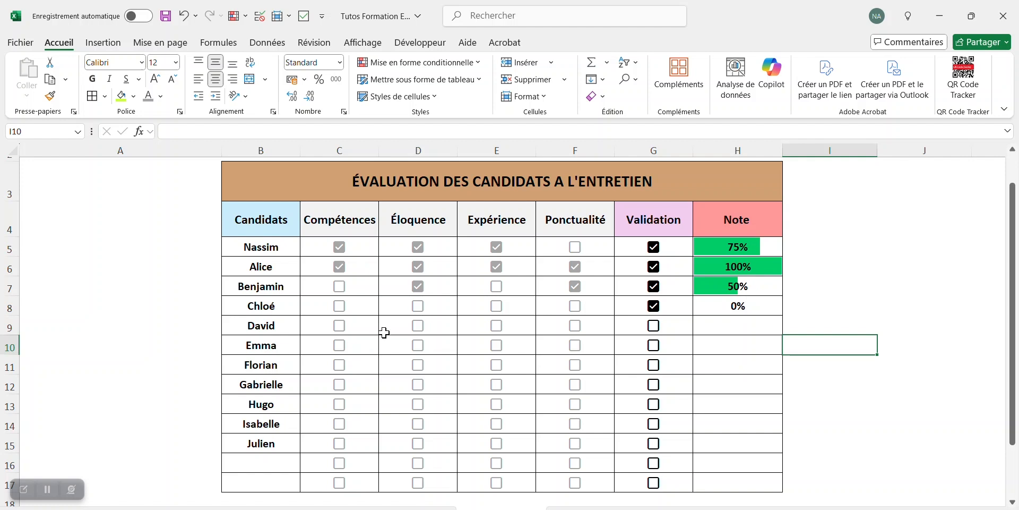
{"action": "left_click", "coordinate": [497, 327]}
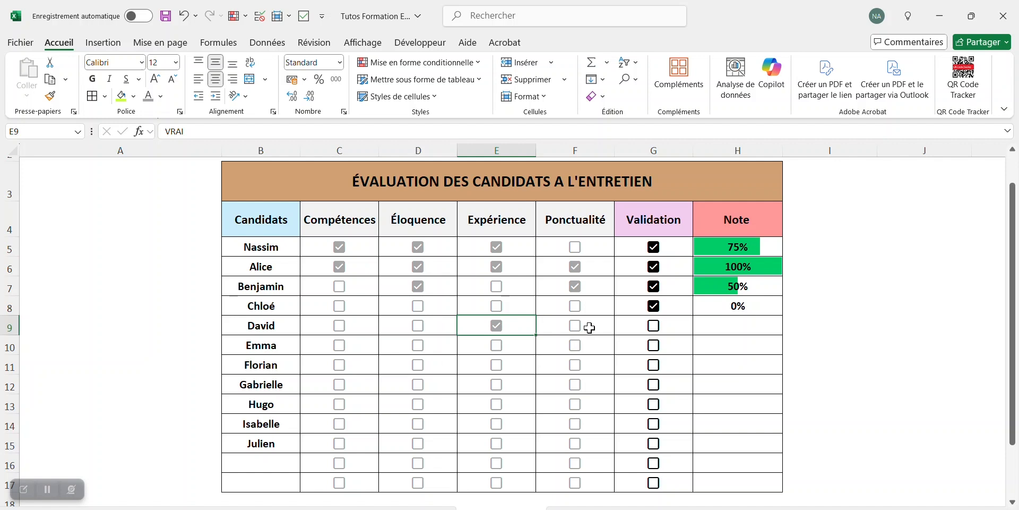
{"action": "left_click", "coordinate": [653, 329]}
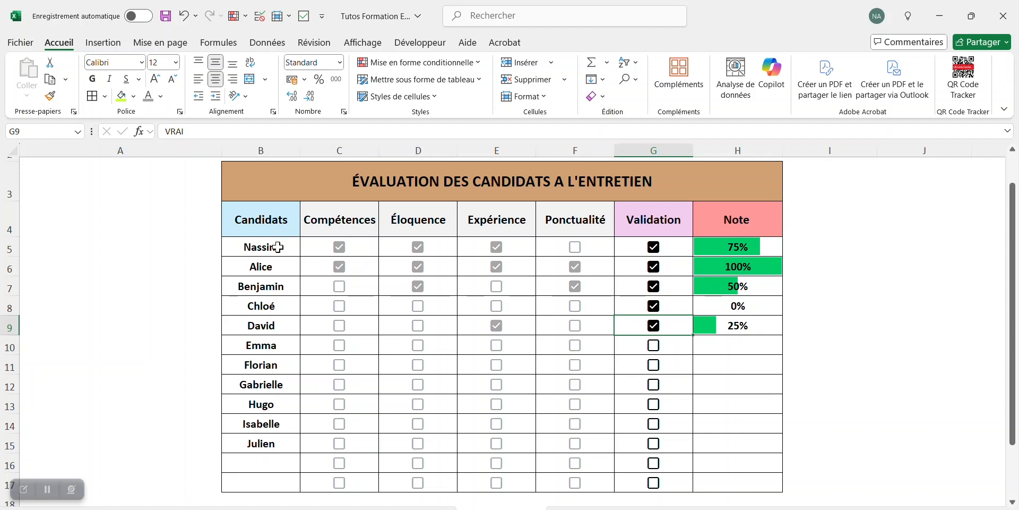
Start a new formula-based conditional formatting rule for the candidate cells B5:B17 from the rules manager
{"action": "left_click_drag", "start_coordinate": [287, 245], "coordinate": [264, 486]}
{"action": "left_click", "coordinate": [414, 62]}
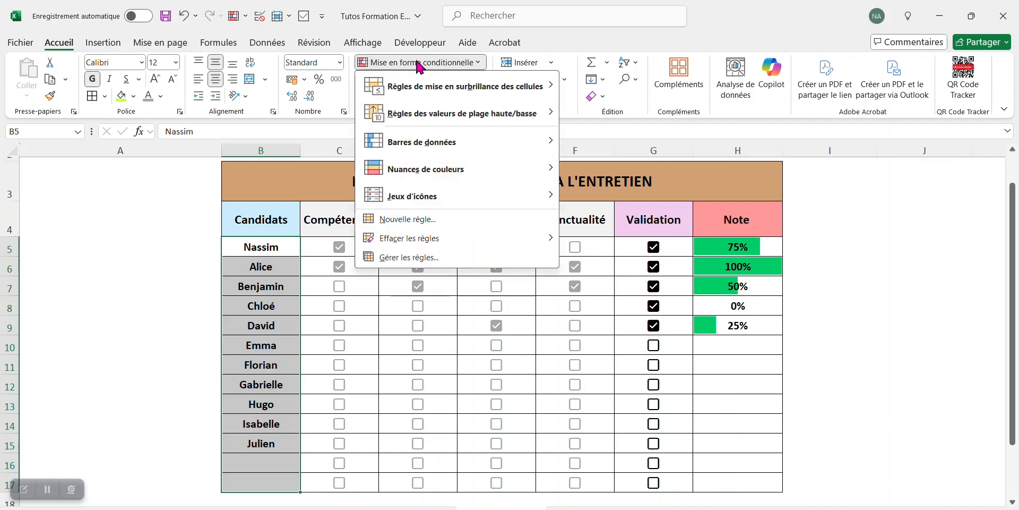
{"action": "left_click", "coordinate": [433, 258]}
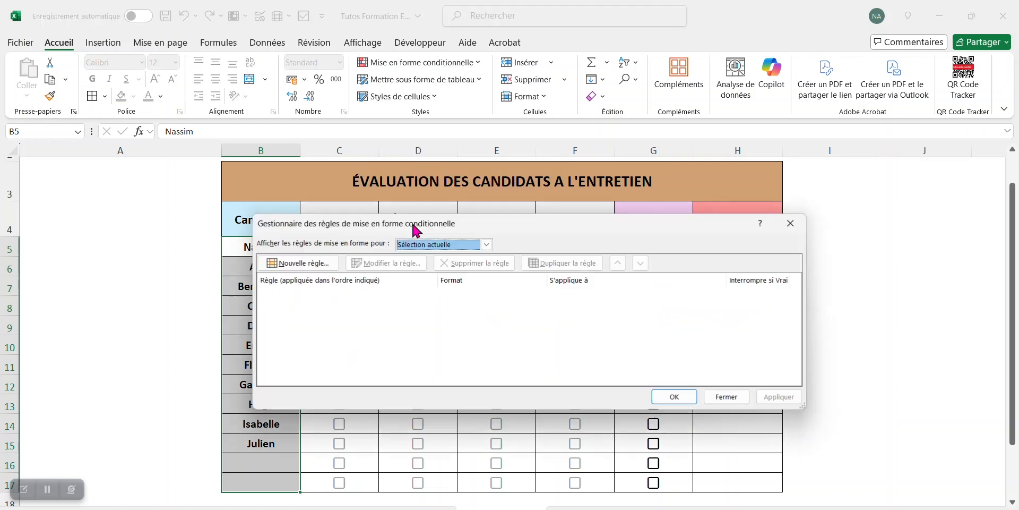
{"action": "left_click", "coordinate": [295, 263]}
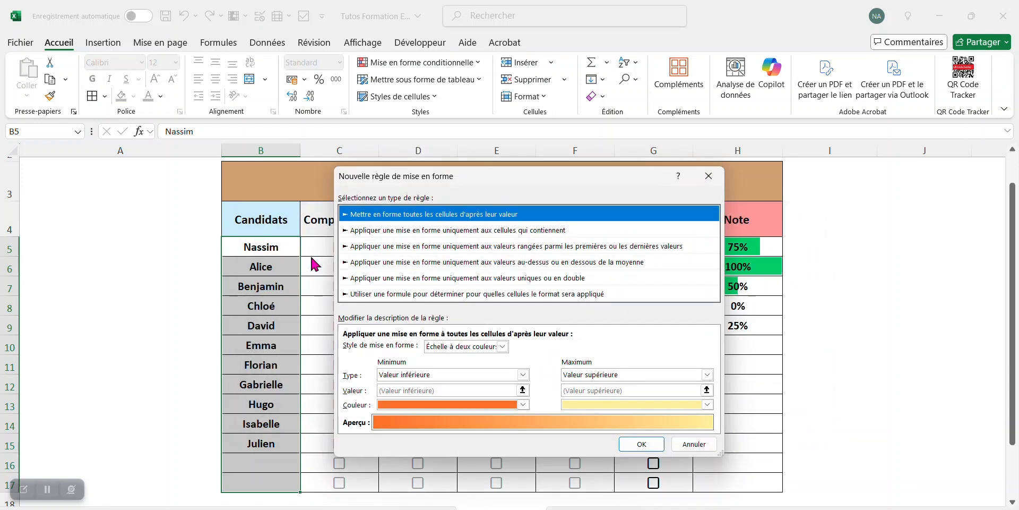
{"action": "left_click", "coordinate": [405, 297]}
Enter =et(g5=vrai;h5>=0,75) as the rule's formula
{"action": "left_click", "coordinate": [709, 348]}
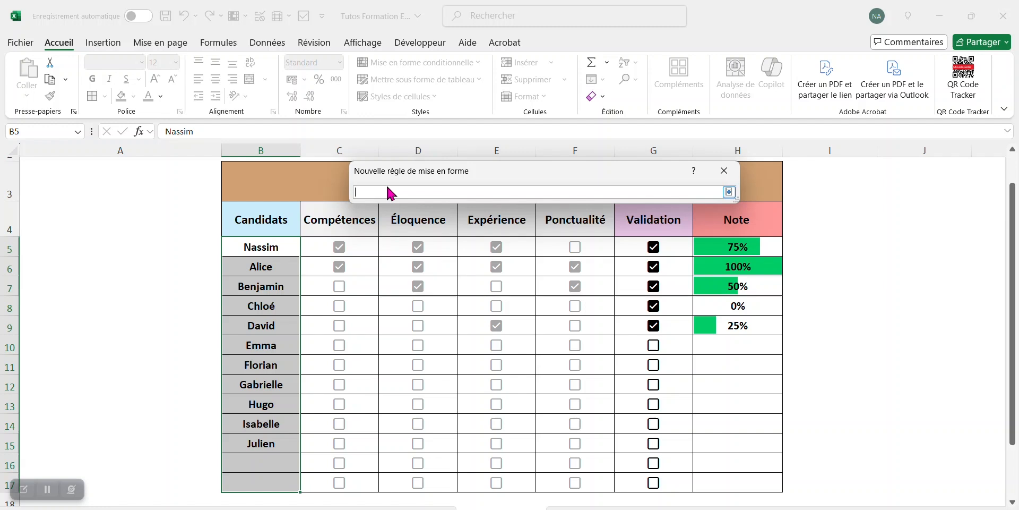
{"action": "type", "text": "=et("}
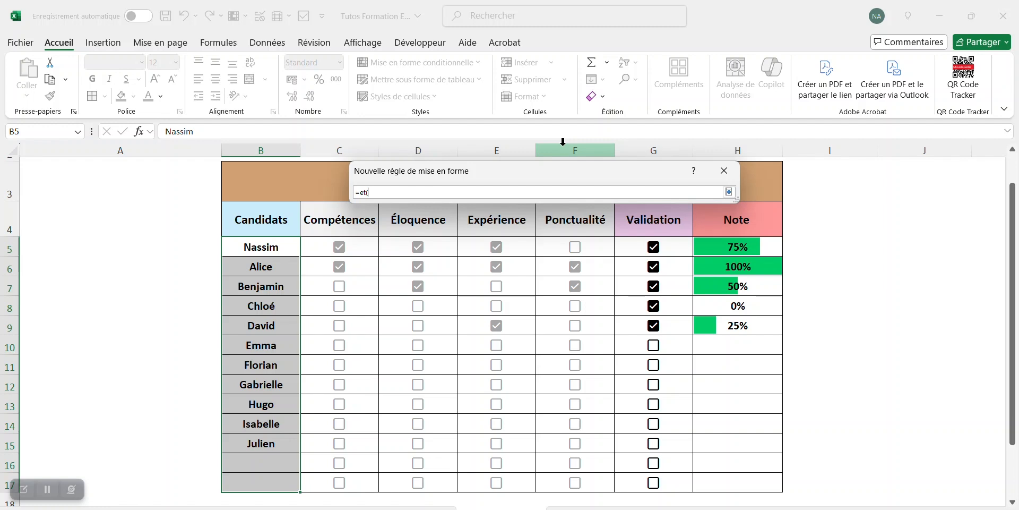
{"action": "type", "text": "g5=vrai;h5"}
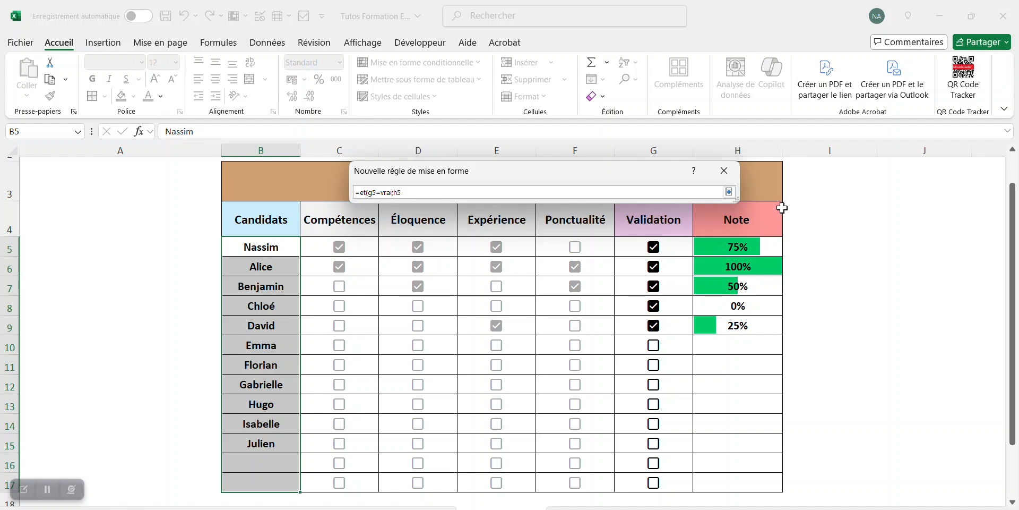
{"action": "type", "text": "0,75)"}
{"action": "left_click", "coordinate": [730, 192]}
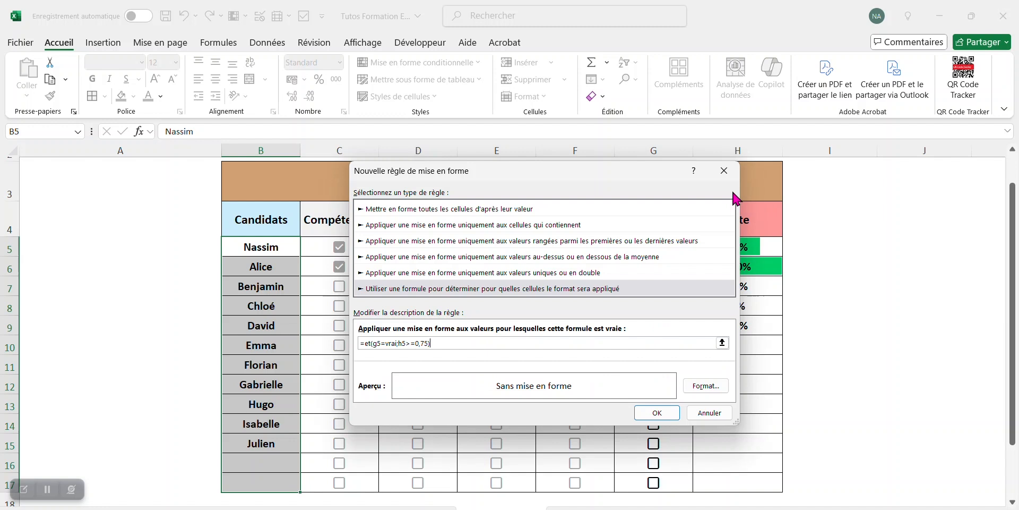
Give the rule a light mint green fill from the standard colours and save the rule
{"action": "left_click", "coordinate": [706, 385]}
{"action": "left_click", "coordinate": [470, 291]}
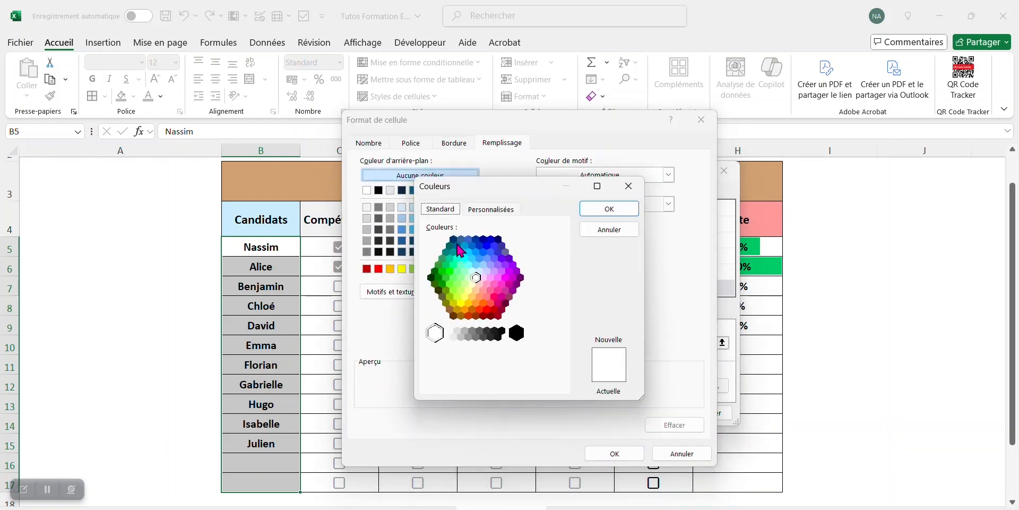
{"action": "left_click", "coordinate": [464, 270]}
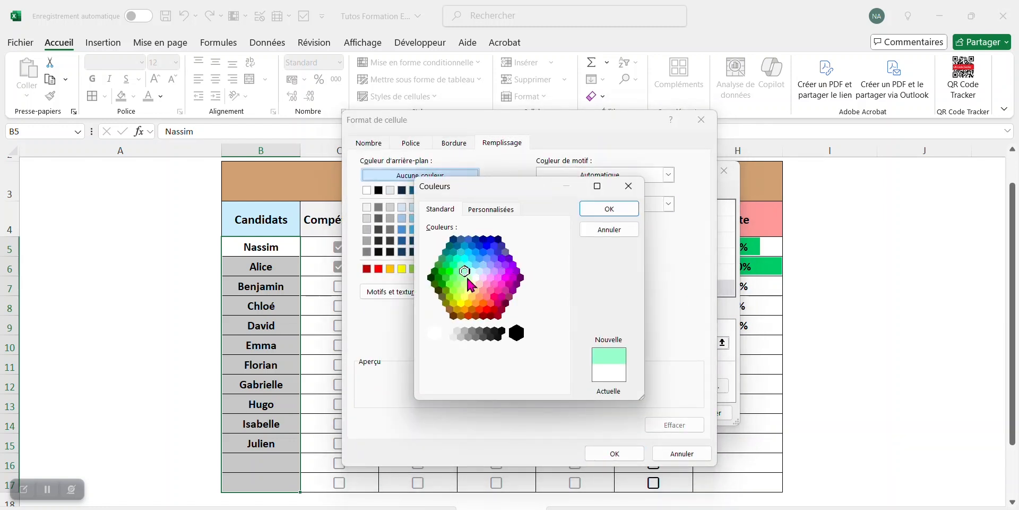
{"action": "left_click", "coordinate": [610, 208]}
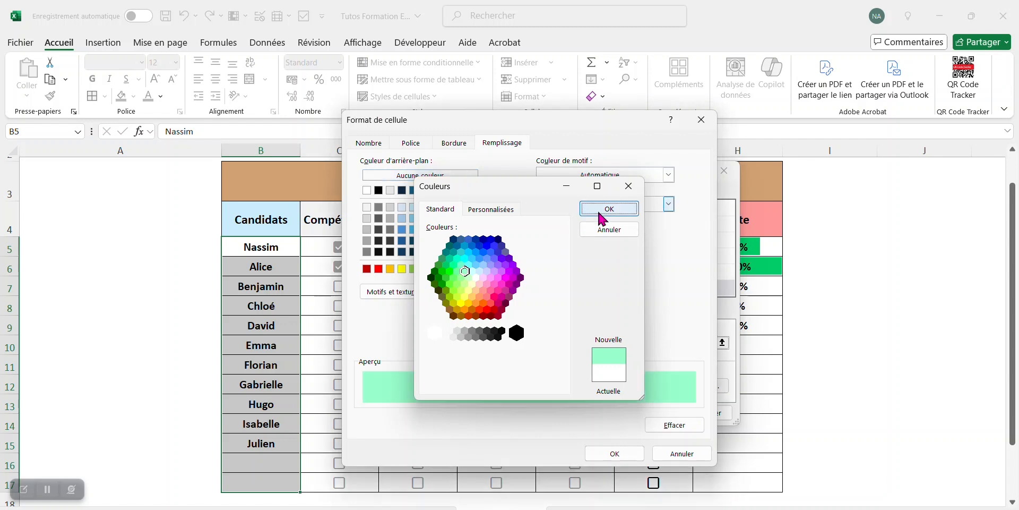
{"action": "left_click", "coordinate": [615, 453]}
{"action": "left_click", "coordinate": [656, 413]}
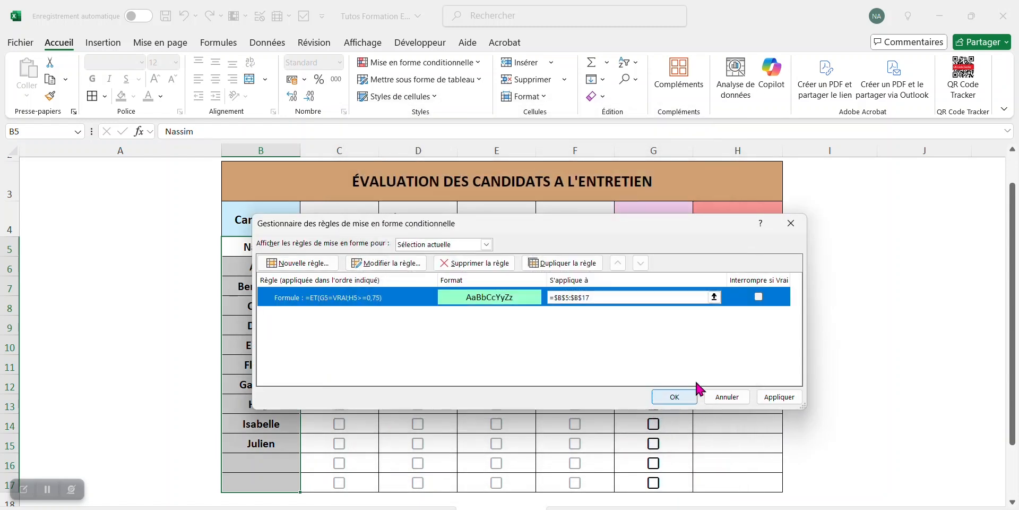
Apply the new highlighting rule to the candidate column and deselect the range
{"action": "left_click_drag", "start_coordinate": [602, 238], "coordinate": [643, 221]}
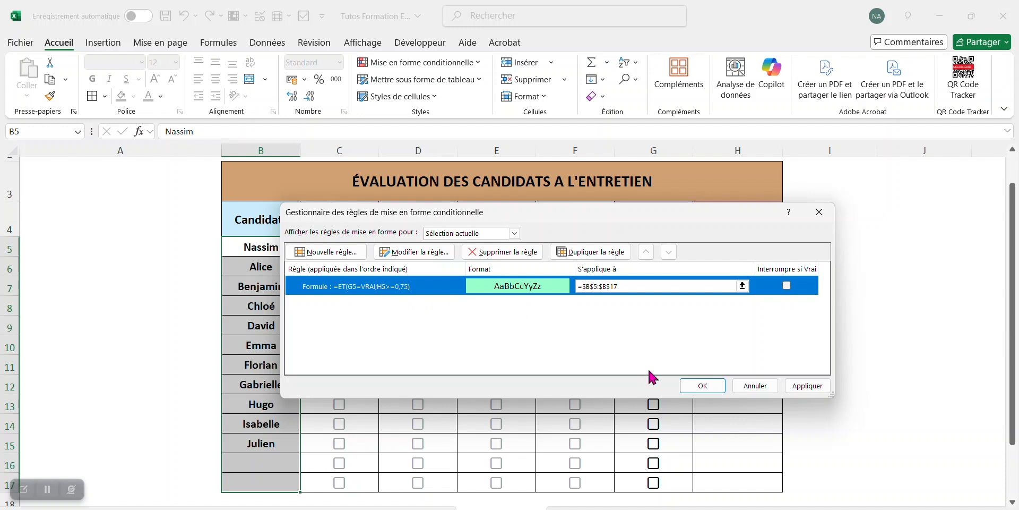
{"action": "left_click", "coordinate": [702, 386]}
{"action": "left_click", "coordinate": [924, 325]}
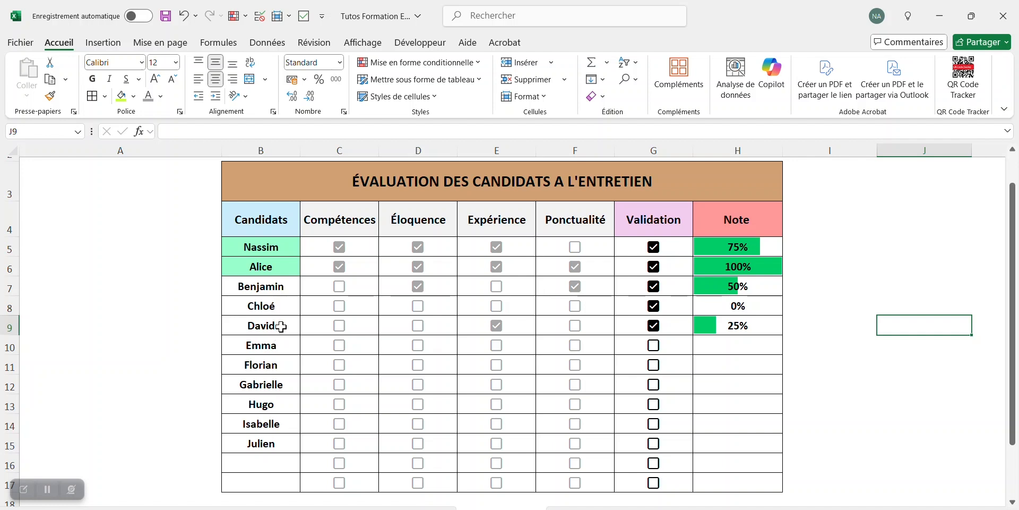
Tick Compétences, Éloquence, Ponctualité and Validation for the candidate in row 10, then select an empty cell outside the table
{"action": "left_click", "coordinate": [339, 346]}
{"action": "left_click", "coordinate": [418, 345]}
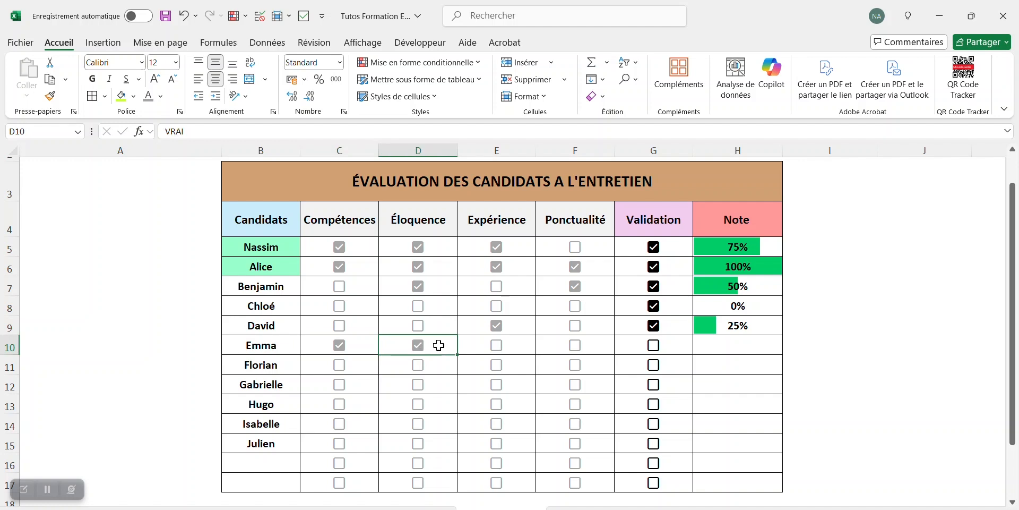
{"action": "left_click", "coordinate": [576, 349]}
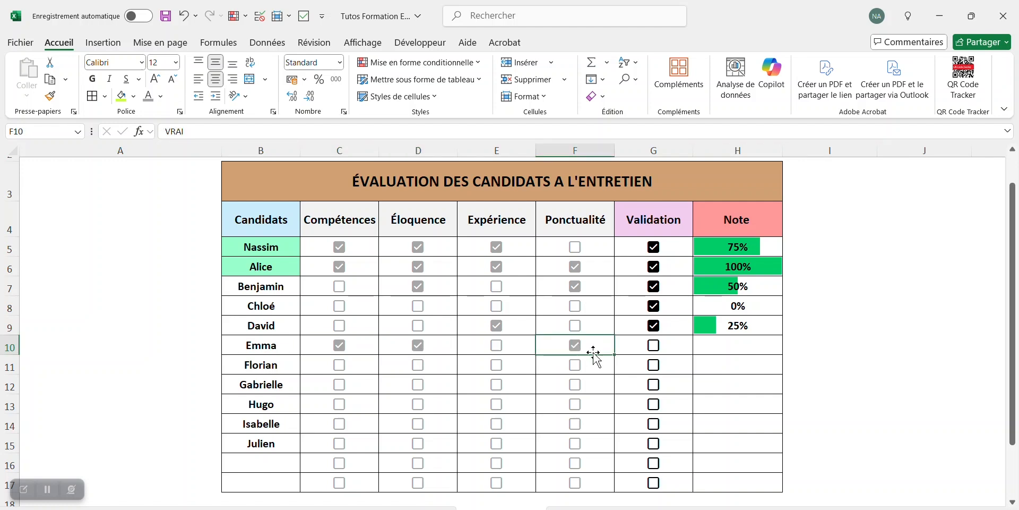
{"action": "left_click", "coordinate": [655, 350]}
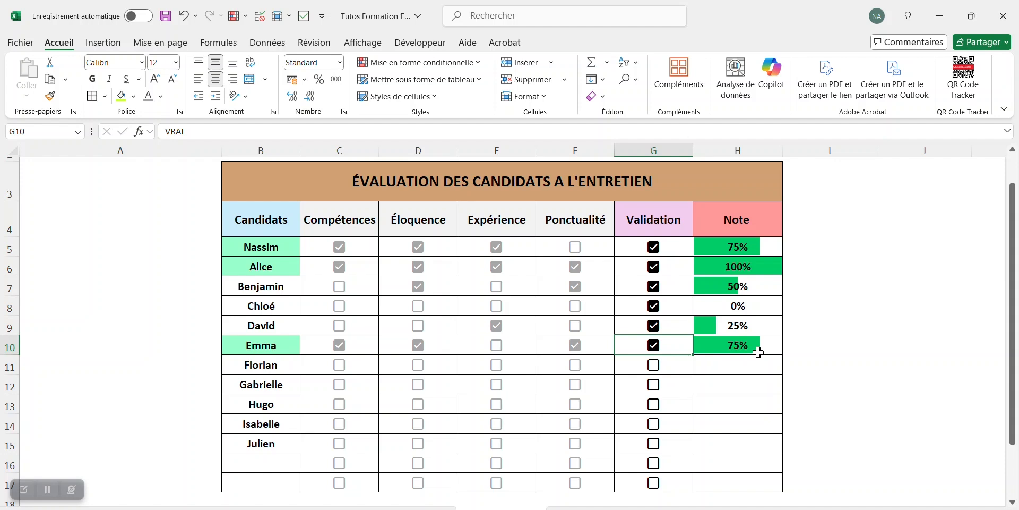
{"action": "left_click", "coordinate": [937, 375]}
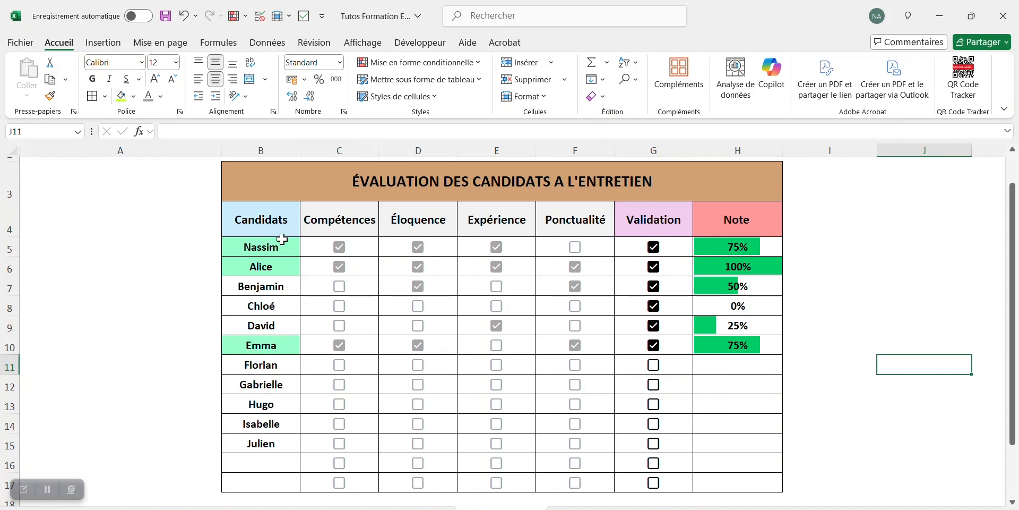
Duplicate the existing conditional formatting rule of the candidate cells B5:B17 in the rules manager
{"action": "left_click_drag", "start_coordinate": [262, 241], "coordinate": [268, 488]}
{"action": "left_click", "coordinate": [478, 63]}
{"action": "left_click", "coordinate": [434, 257]}
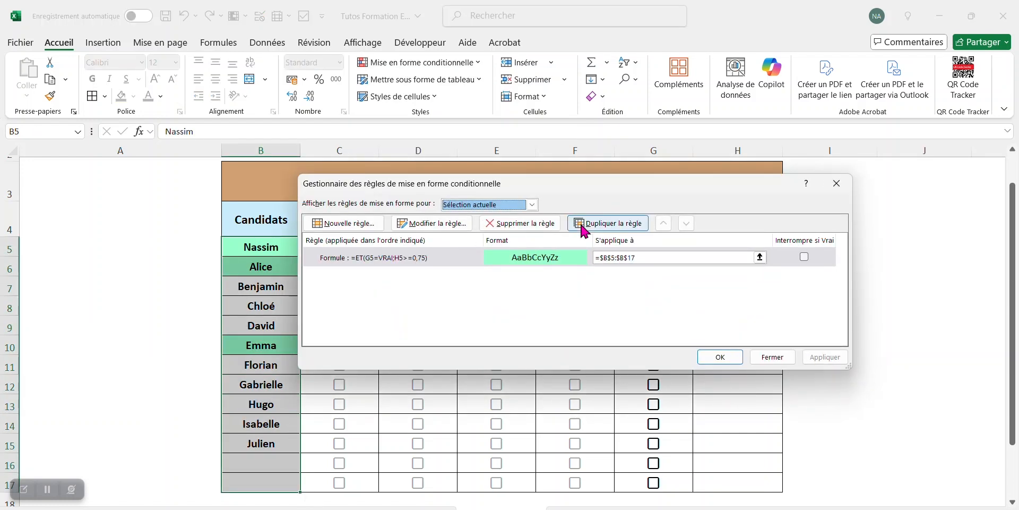
{"action": "left_click", "coordinate": [604, 227]}
Change the duplicated rule's formula to =ET(G5=VRAI;H5<0,75)
{"action": "left_click", "coordinate": [445, 224]}
{"action": "left_click", "coordinate": [732, 295]}
{"action": "left_click_drag", "start_coordinate": [531, 149], "coordinate": [588, 194]}
{"action": "left_click", "coordinate": [465, 211]}
{"action": "type", "text": "=ET(G5=VRAI;H5"}
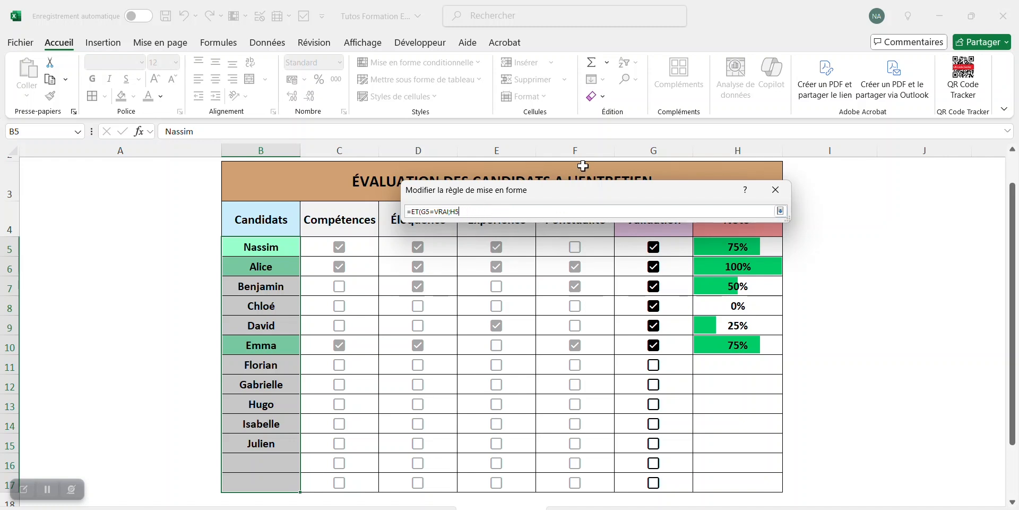
{"action": "type", "text": "<0,75"}
{"action": "left_click", "coordinate": [781, 211]}
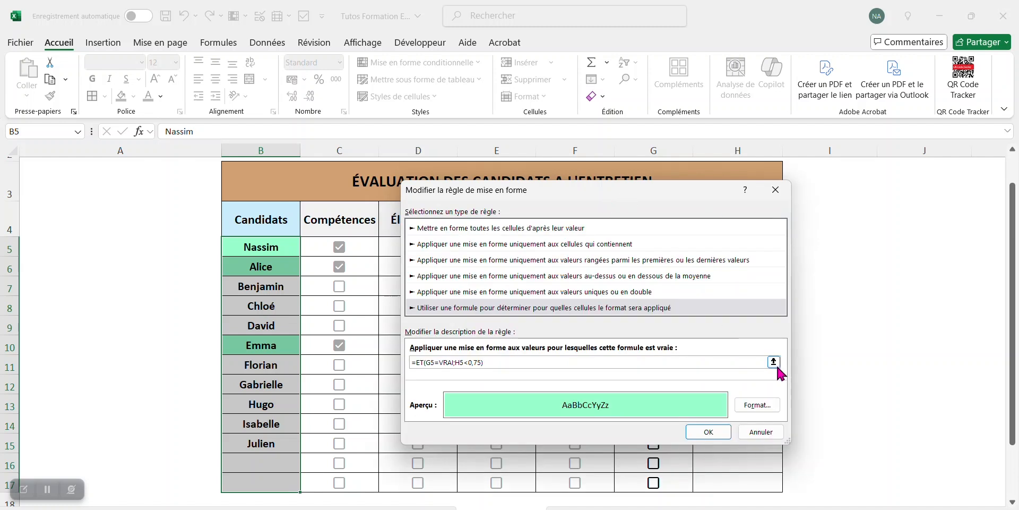
Give the duplicated rule a custom orange-red fill, #FF5D37, lightened from a standard palette colour
{"action": "left_click", "coordinate": [762, 406]}
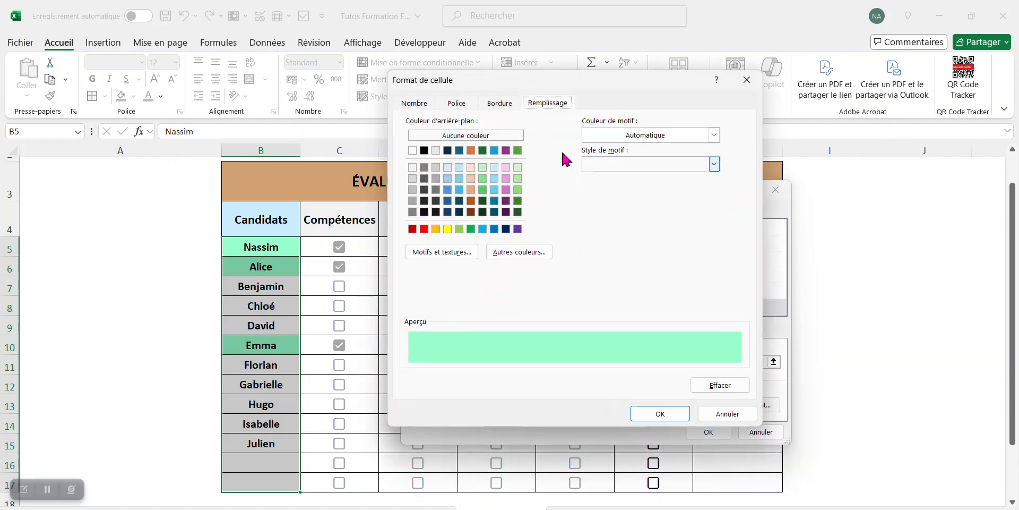
{"action": "left_click", "coordinate": [540, 253]}
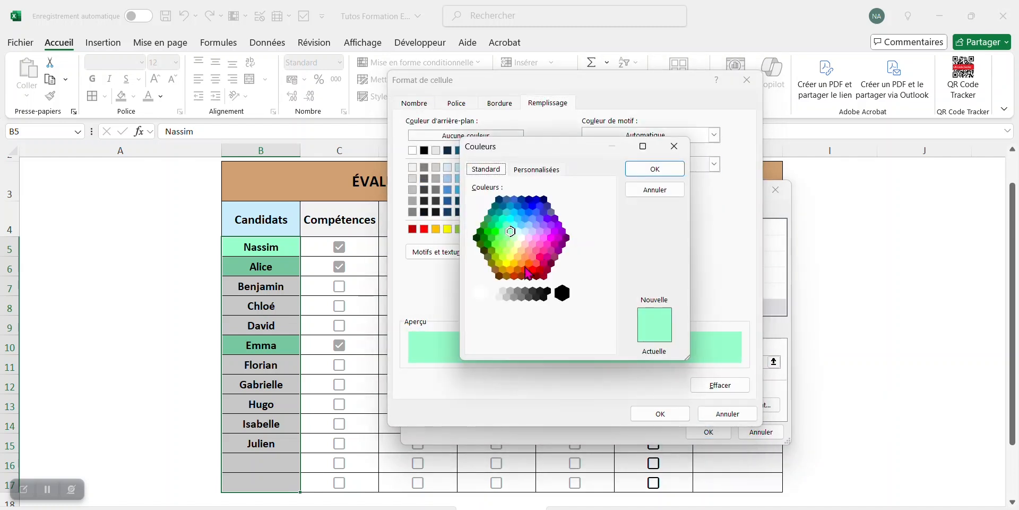
{"action": "left_click", "coordinate": [525, 269]}
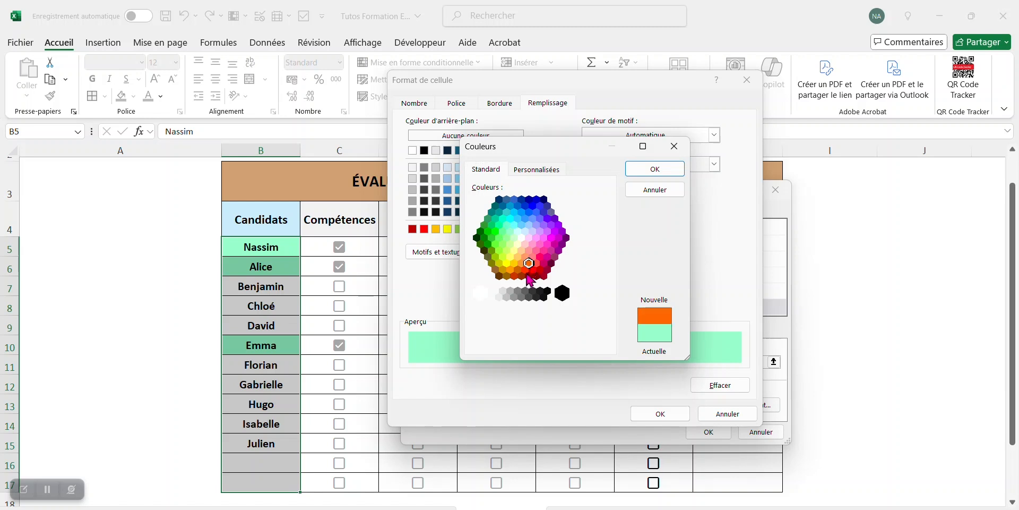
{"action": "left_click", "coordinate": [541, 170]}
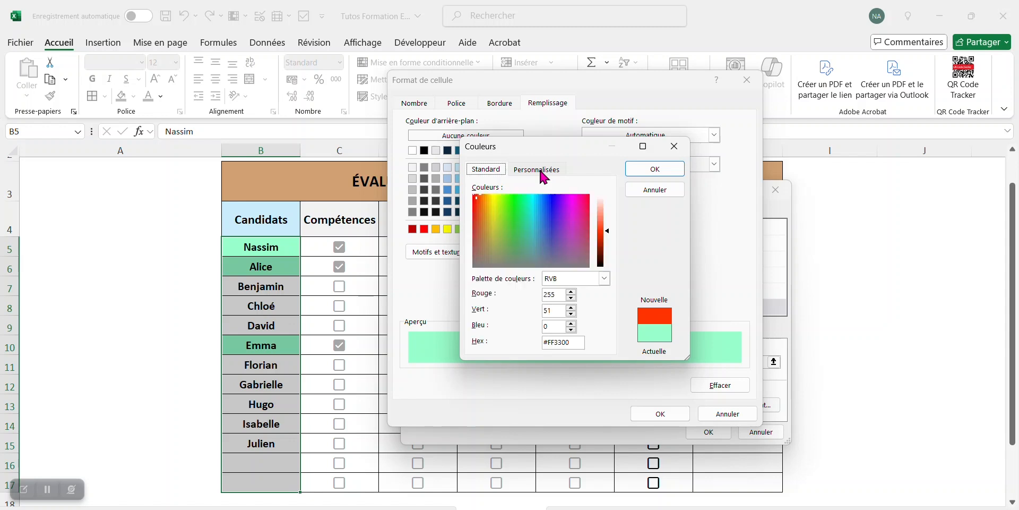
{"action": "left_click", "coordinate": [608, 230]}
{"action": "left_click_drag", "start_coordinate": [609, 229], "coordinate": [607, 223]}
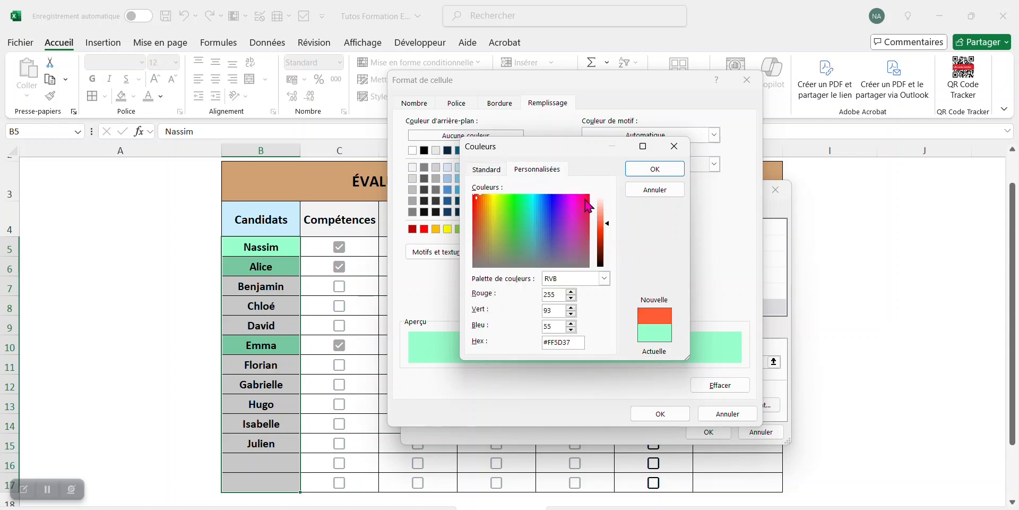
{"action": "left_click", "coordinate": [656, 169]}
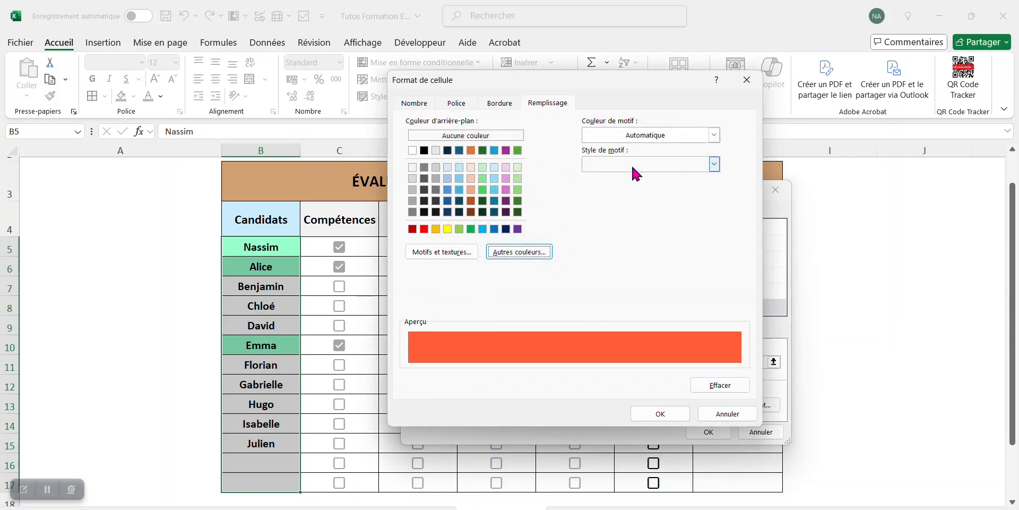
Add the strikethrough font effect to the duplicated rule's format and save the rule
{"action": "left_click", "coordinate": [456, 103]}
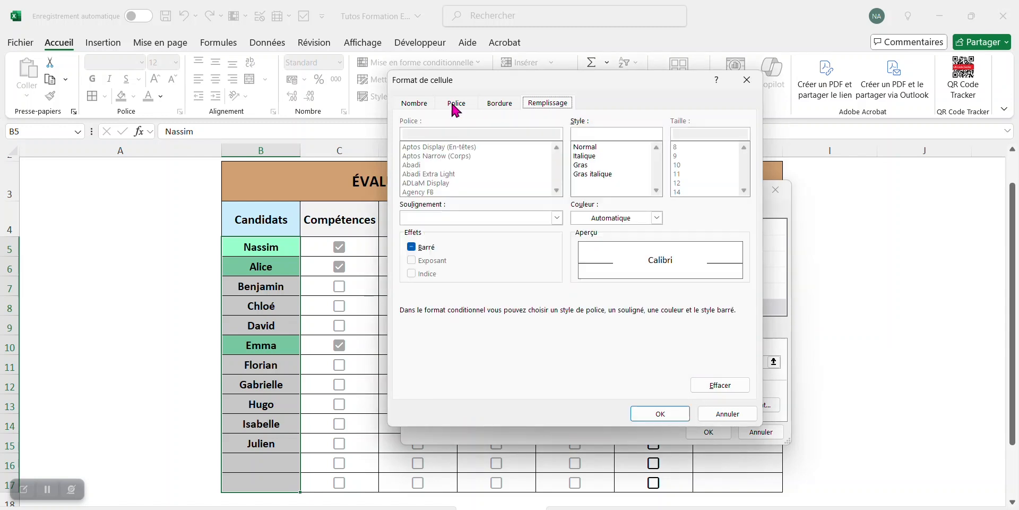
{"action": "left_click", "coordinate": [412, 248]}
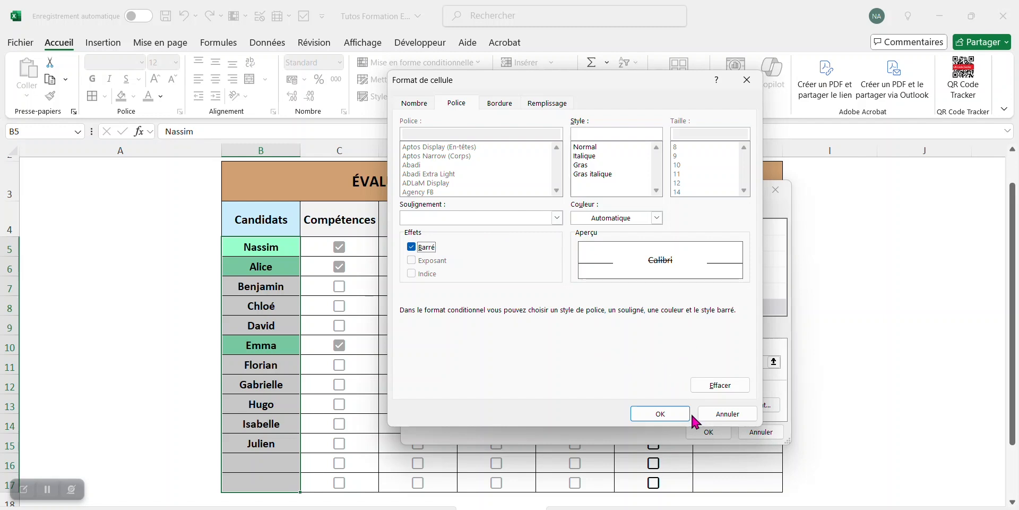
{"action": "left_click", "coordinate": [661, 414]}
{"action": "left_click", "coordinate": [709, 429]}
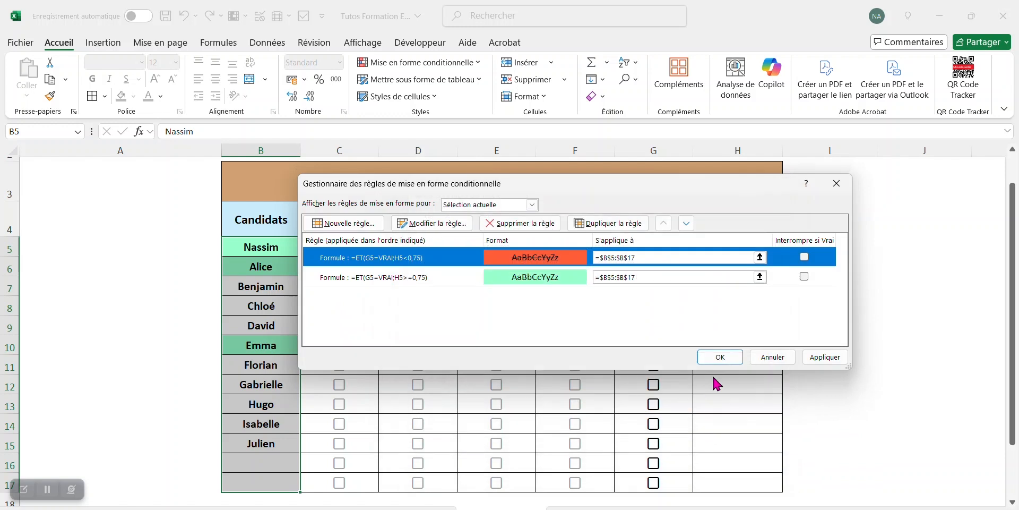
Apply both rules to the candidate column and move the selection outside the table to cell J12
{"action": "left_click", "coordinate": [720, 356]}
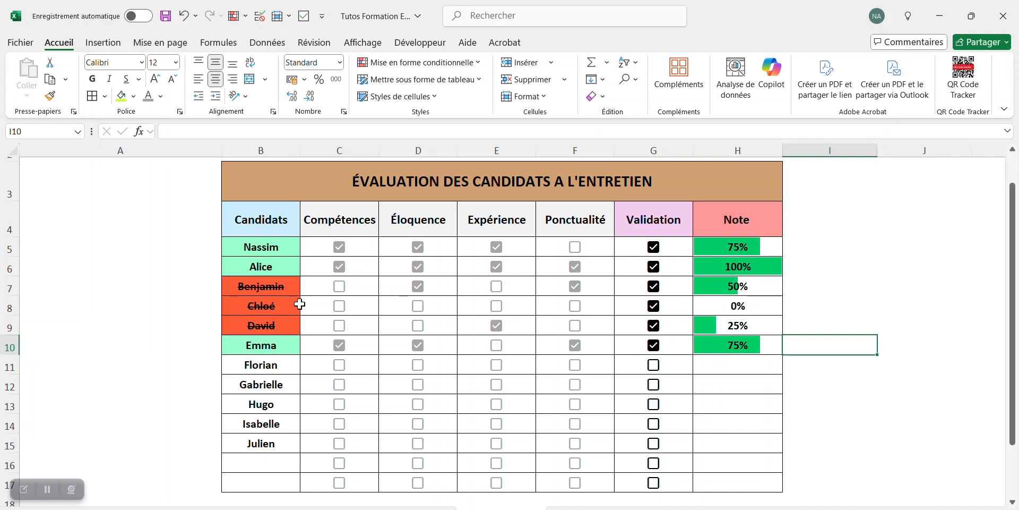
{"action": "key", "text": "Right"}
{"action": "key", "text": "Down"}
{"action": "key", "text": "Down"}
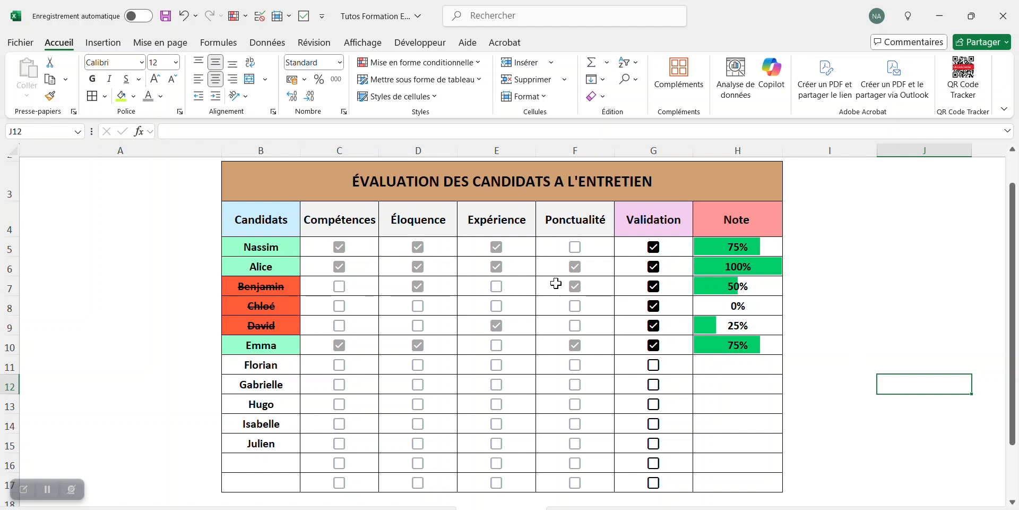
Tick Compétences, Éloquence, Expérience, Ponctualité and Validation for the candidate in row 11
{"action": "left_click", "coordinate": [340, 366]}
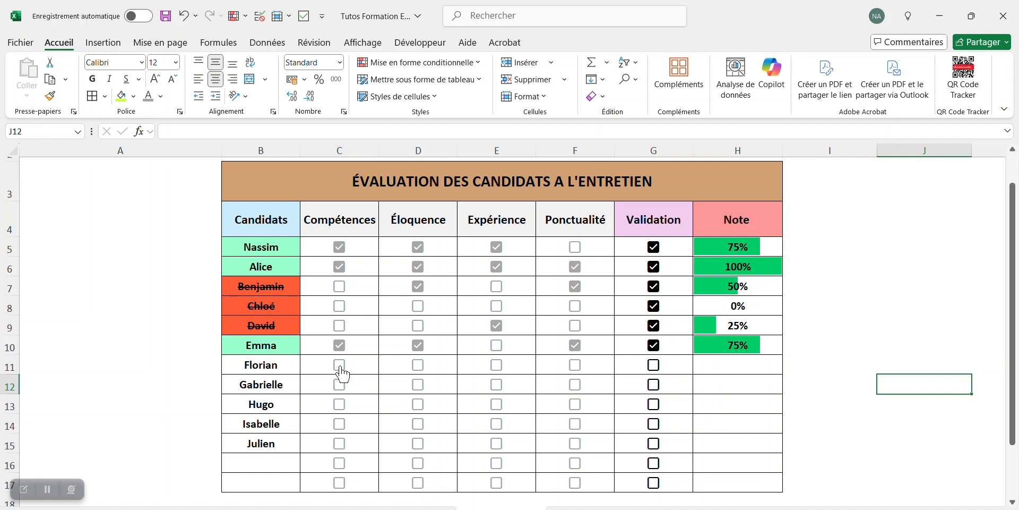
{"action": "left_click", "coordinate": [419, 366]}
{"action": "left_click", "coordinate": [500, 367]}
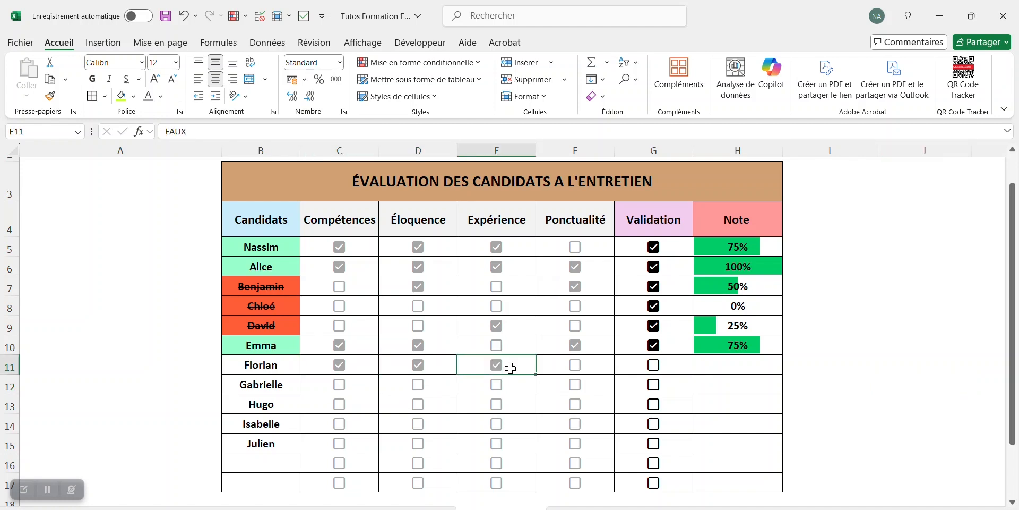
{"action": "left_click", "coordinate": [576, 369]}
{"action": "left_click", "coordinate": [654, 366]}
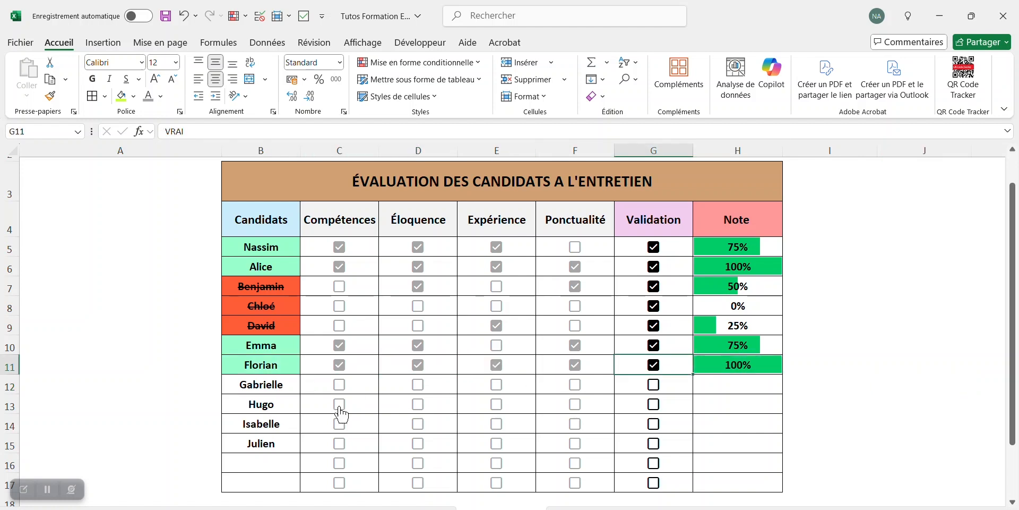
Tick Éloquence and Validation for the row 12 candidate, and Compétences, Éloquence and Validation for the row 13 candidate
{"action": "left_click", "coordinate": [418, 384]}
{"action": "left_click", "coordinate": [654, 384]}
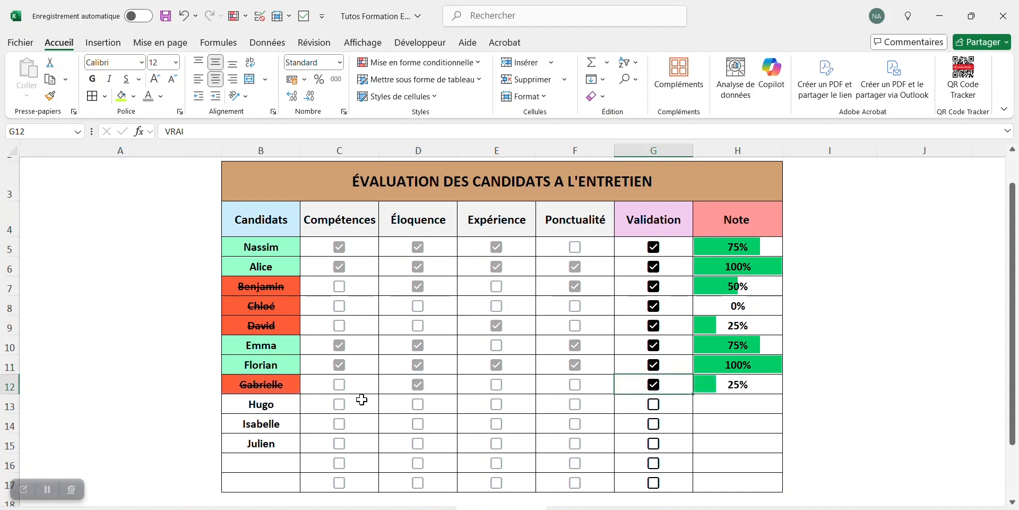
{"action": "left_click", "coordinate": [340, 404]}
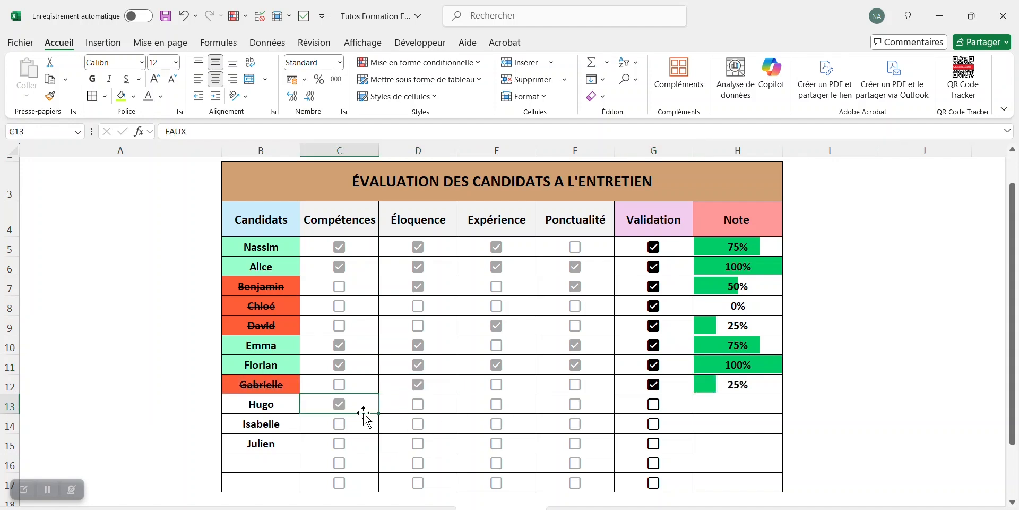
{"action": "left_click", "coordinate": [419, 406]}
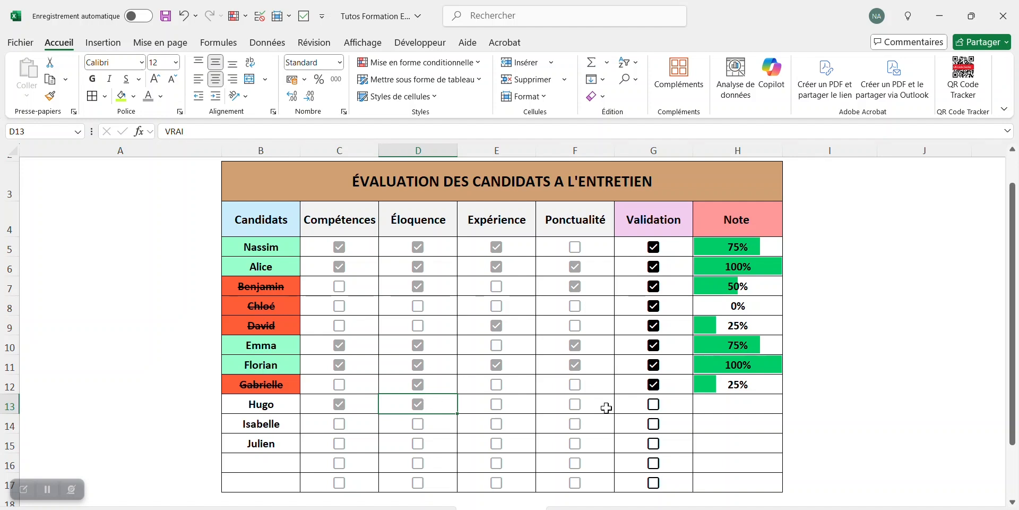
{"action": "left_click", "coordinate": [654, 404]}
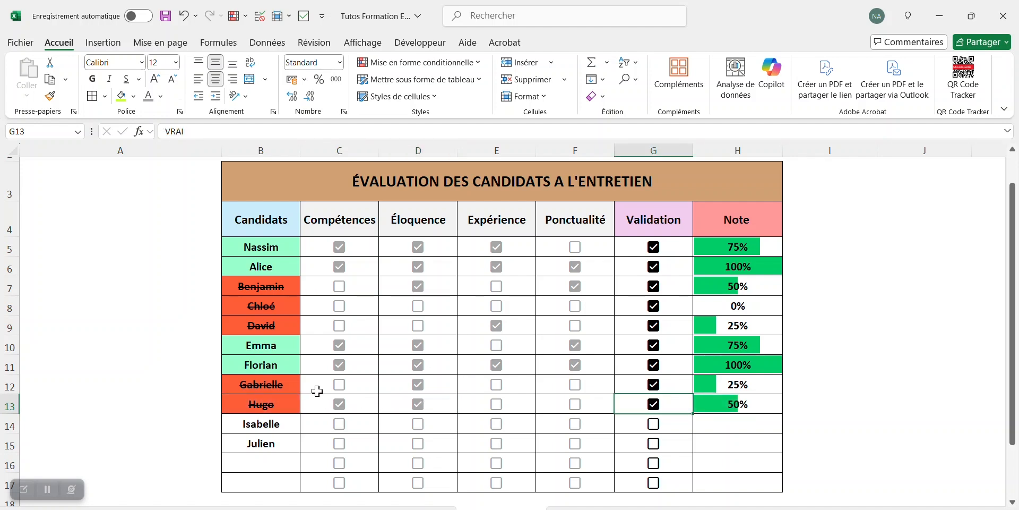
Tick Compétences, Éloquence, Ponctualité and Validation for the row 14 candidate, and only Validation for the row 15 candidate
{"action": "left_click", "coordinate": [340, 424]}
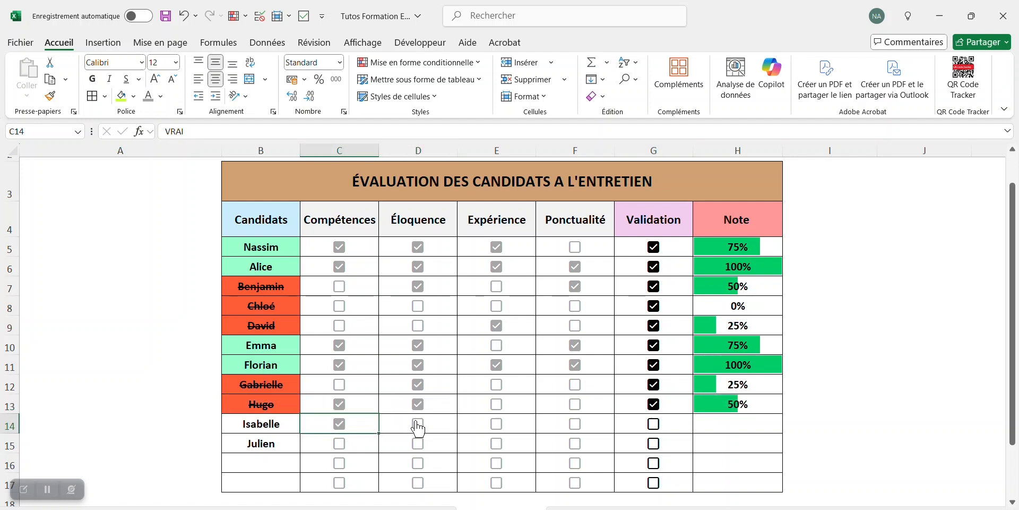
{"action": "left_click", "coordinate": [418, 425]}
{"action": "left_click", "coordinate": [575, 424]}
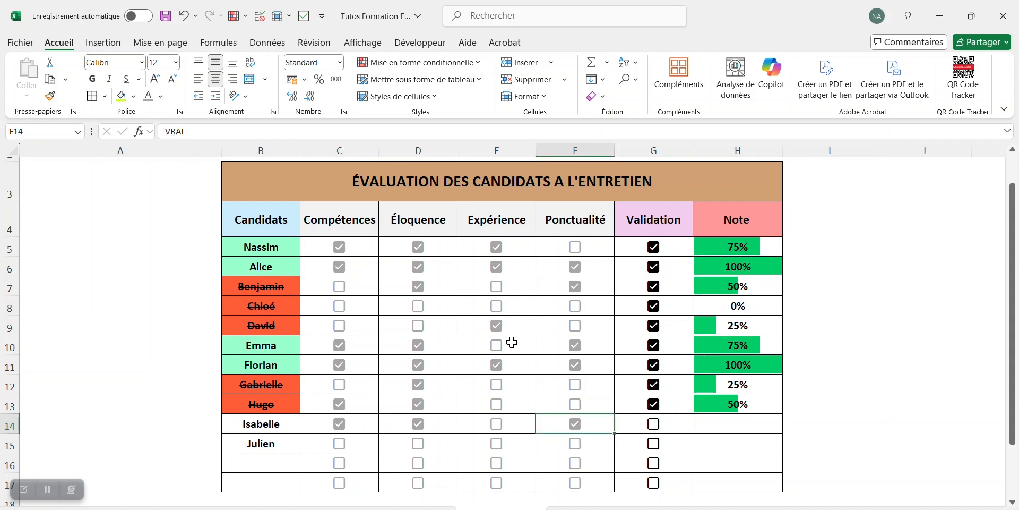
{"action": "left_click", "coordinate": [656, 429]}
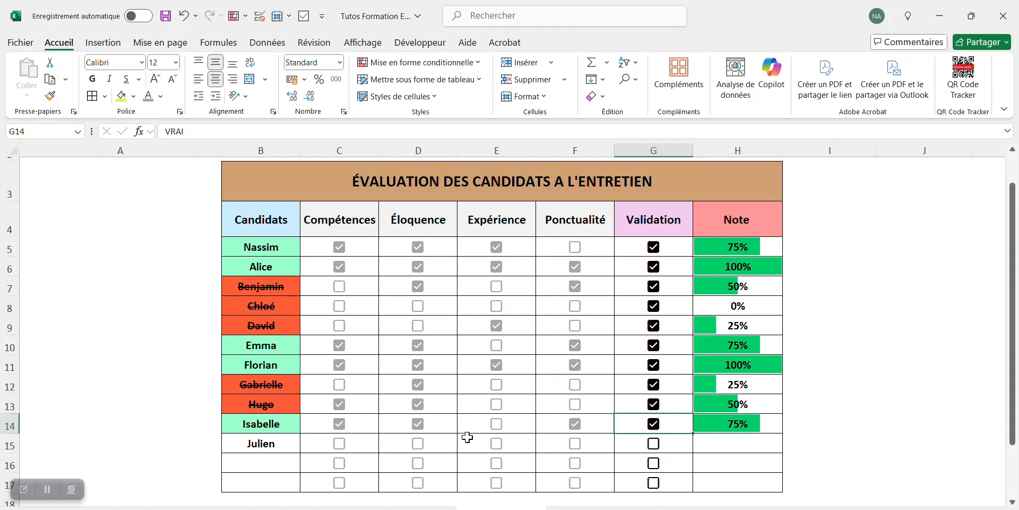
{"action": "left_click", "coordinate": [655, 445]}
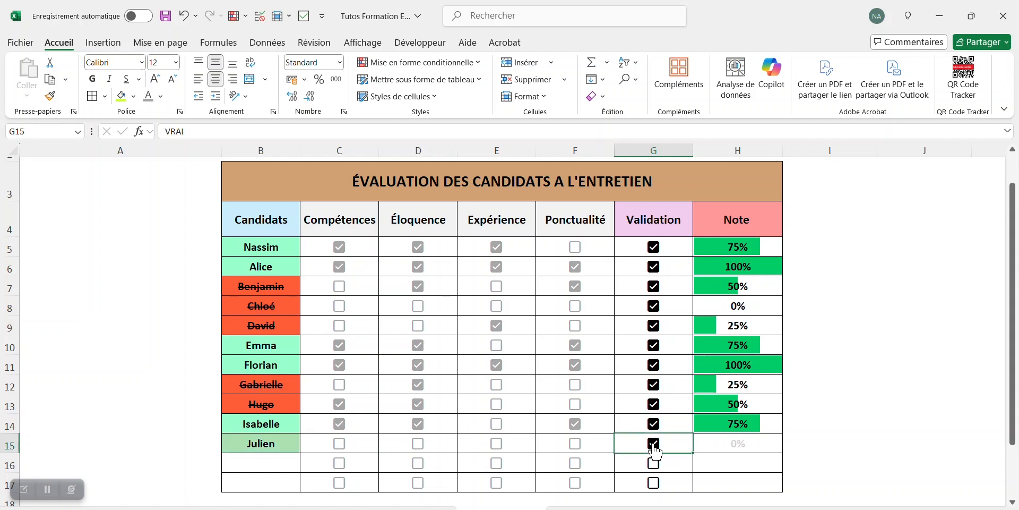